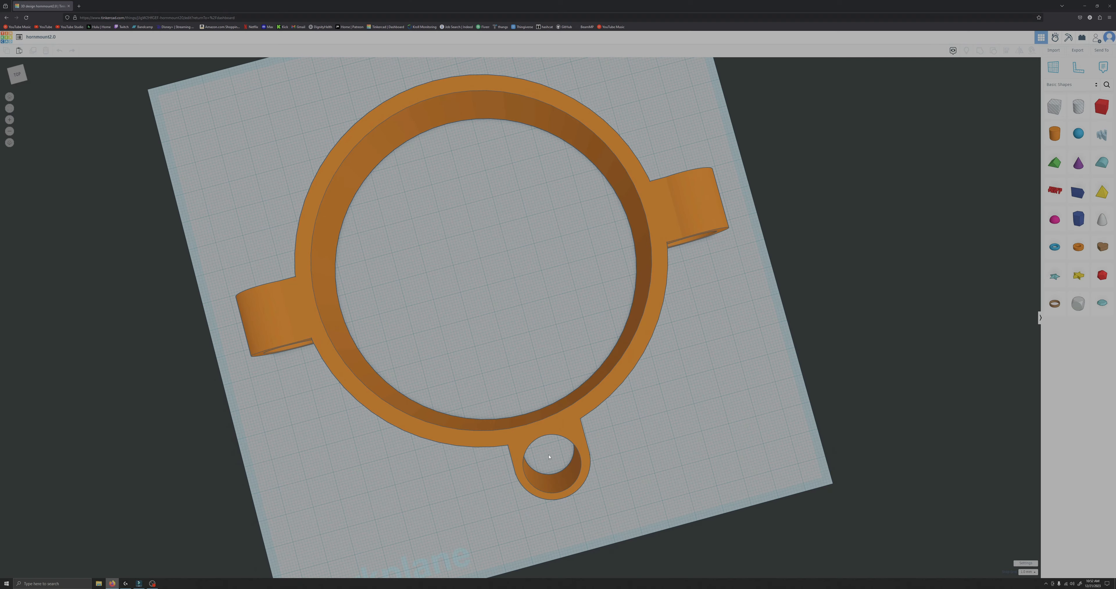
Step: Ungroup the horn mount into its separate cylinders, holes and boxes
right_drag(555, 433, 555, 452)
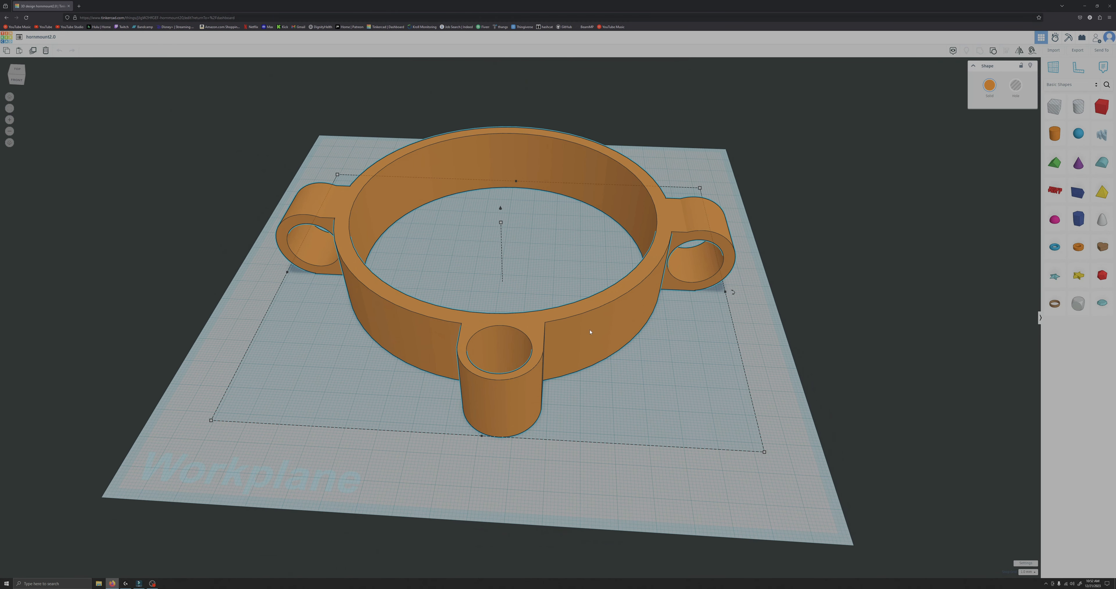
click(994, 51)
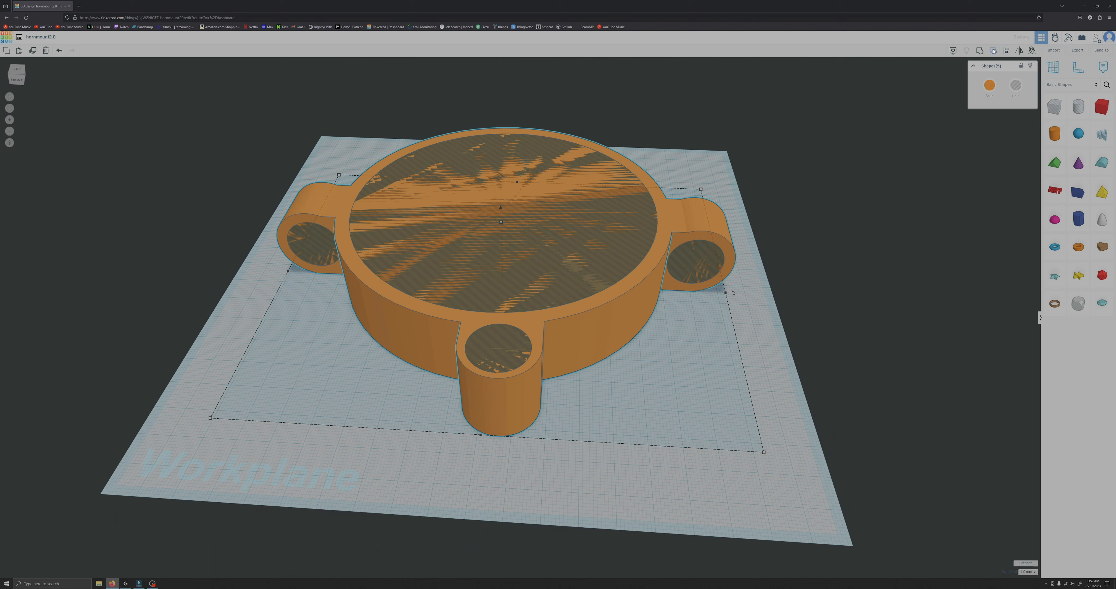
click(651, 392)
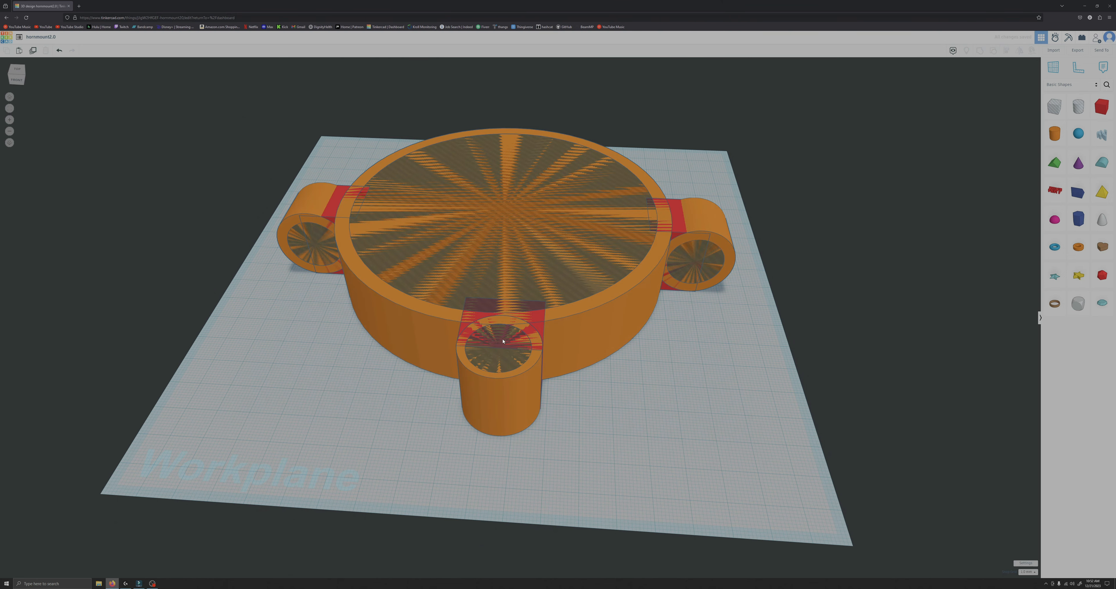
Step: Move the front lug's cylinder, hole and red box together forward, clear of the large ring
click(504, 385)
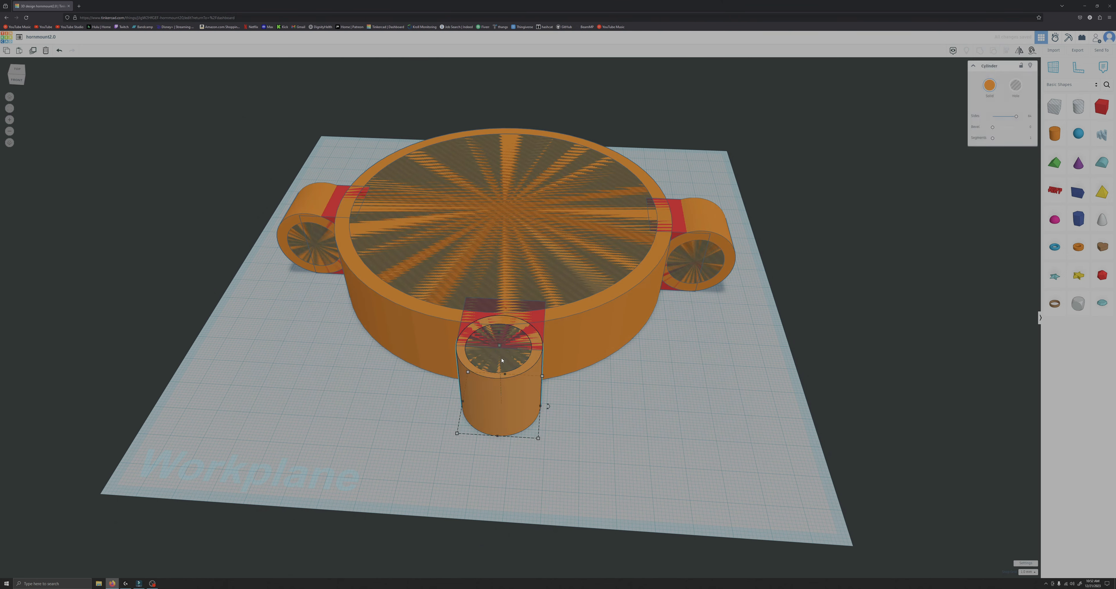
shift+click(476, 335)
shift+click(511, 351)
drag(512, 350, 492, 421)
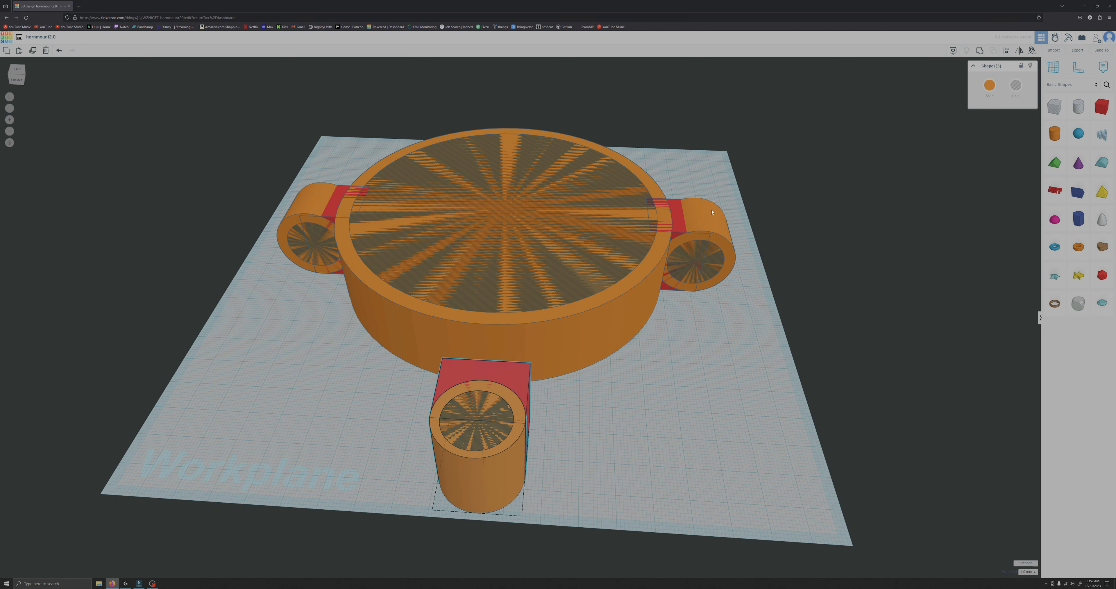
Step: Move the right lug's cylinder, hole and red box together outward, away from the large ring
click(689, 235)
shift+click(675, 241)
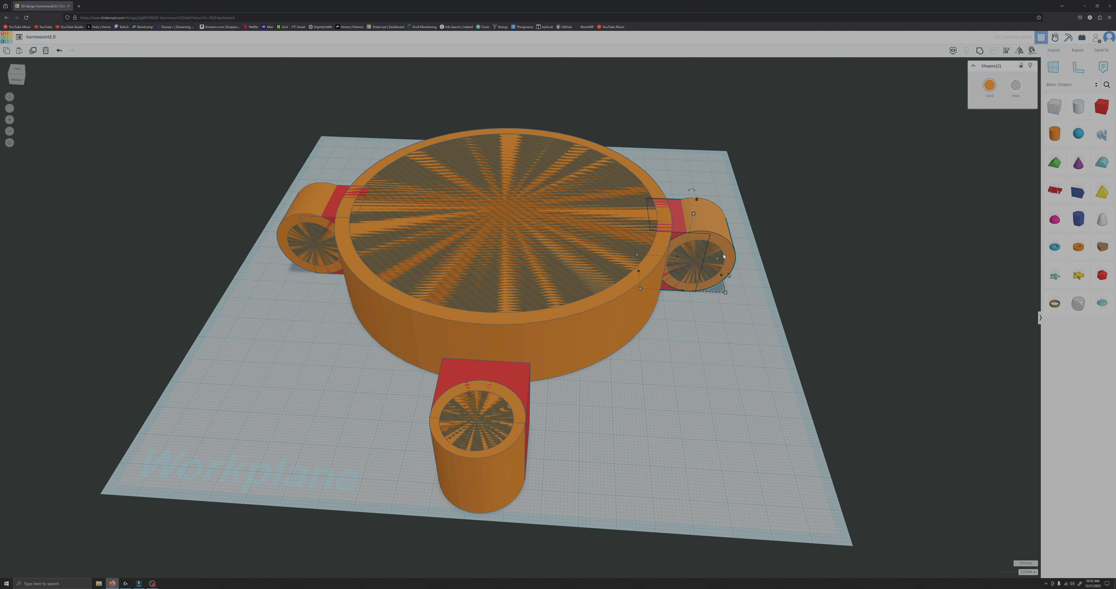
shift+click(721, 256)
drag(722, 255, 765, 237)
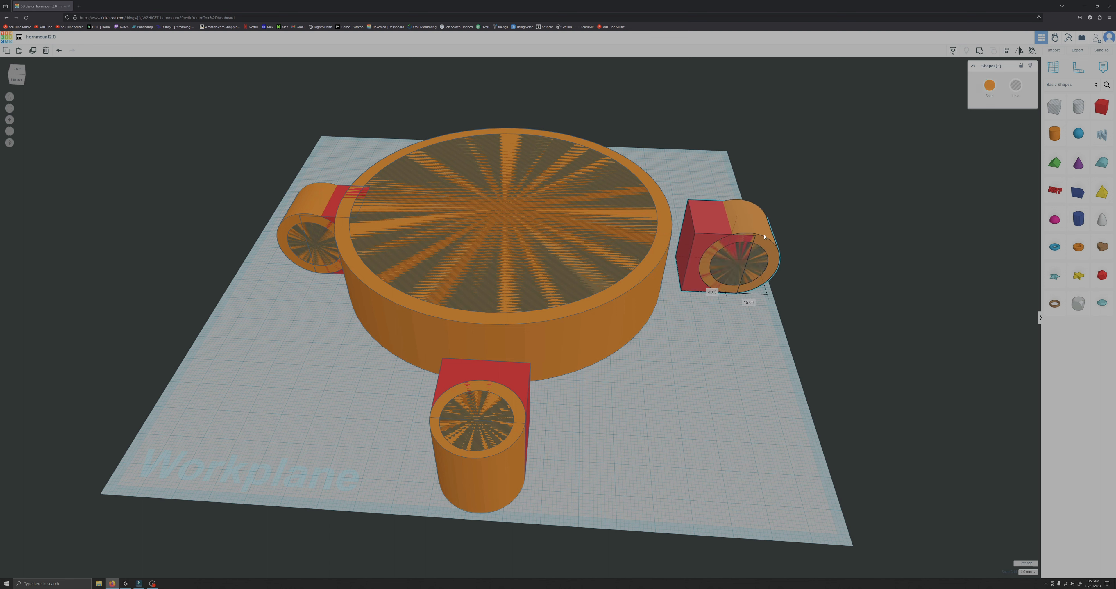
Step: Move the left lug's cylinder, hole and red box together outward, away from the large ring
click(305, 208)
shift+click(320, 238)
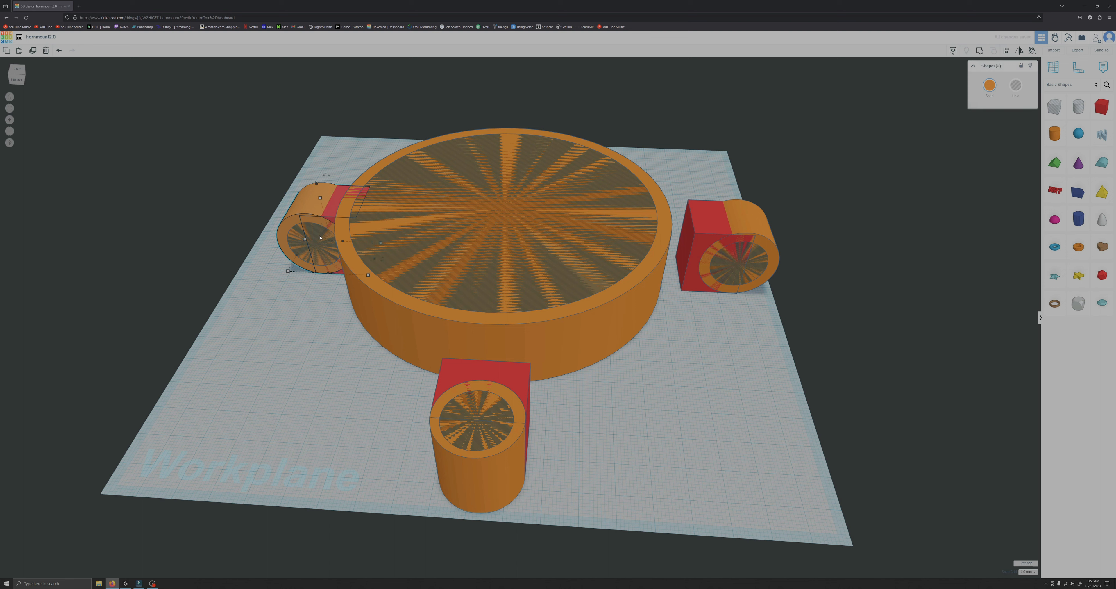
shift+click(332, 207)
drag(312, 214, 265, 209)
click(259, 332)
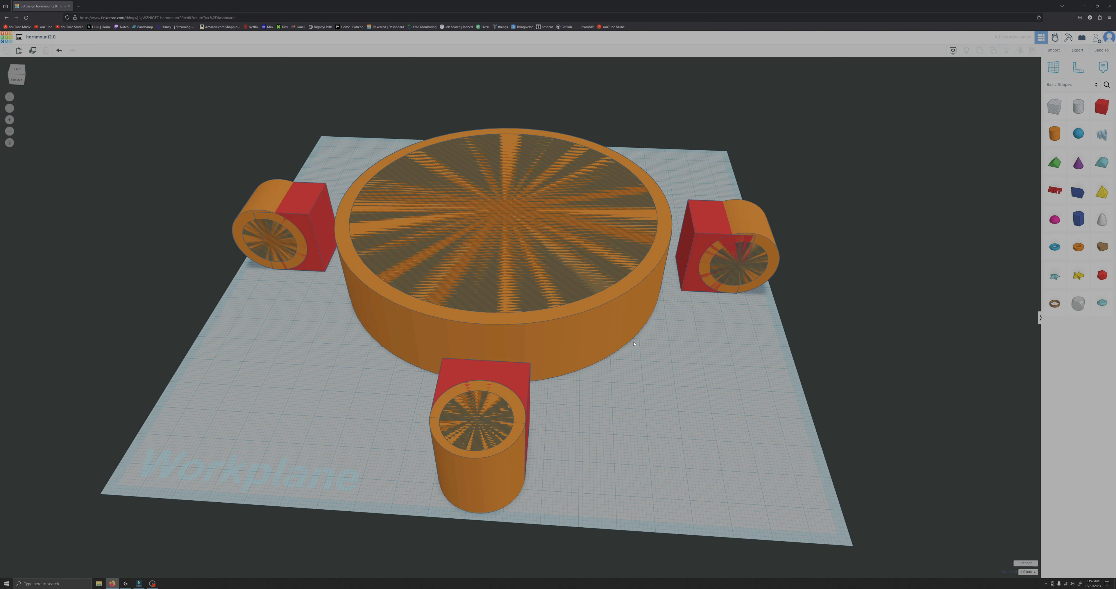
Step: Pull the large hole cylinder out beside the workplane and place it back inside the big solid cylinder
click(552, 285)
right_drag(676, 347, 662, 433)
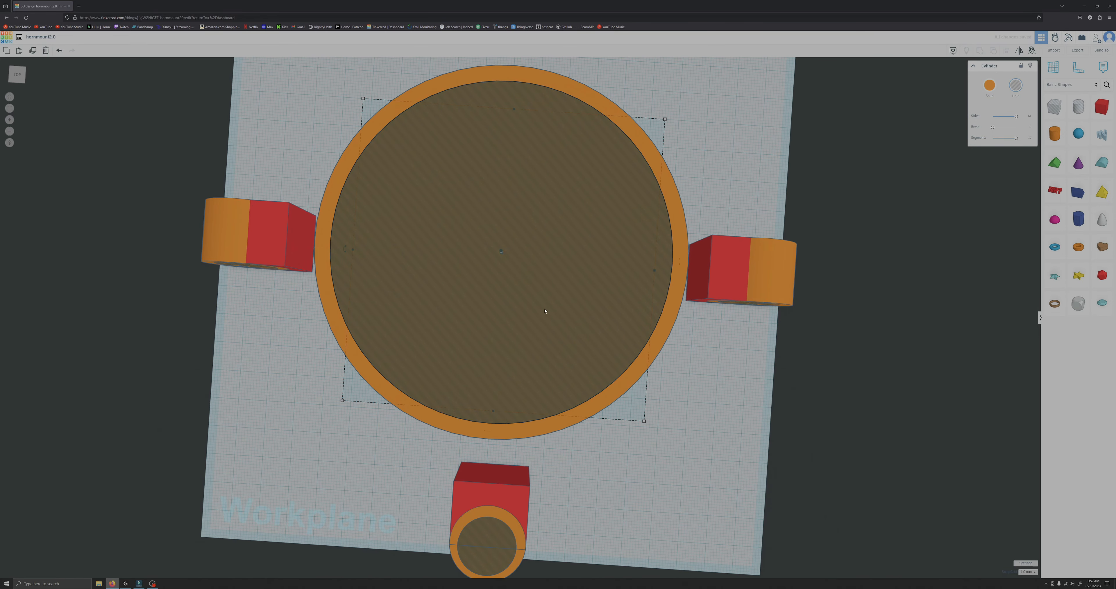
drag(545, 312, 263, 366)
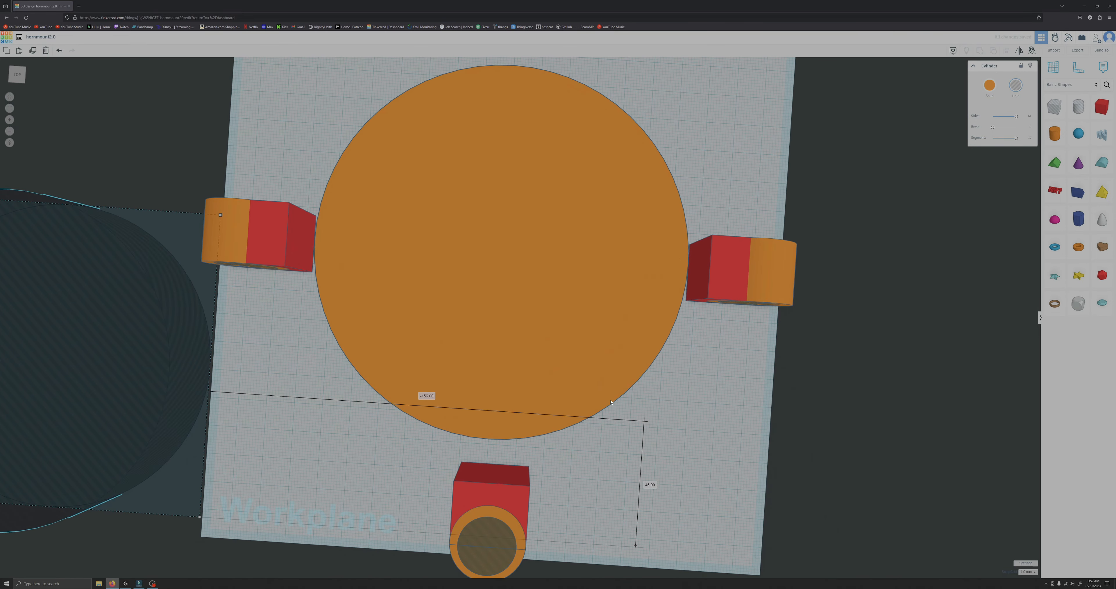
right_drag(611, 402, 628, 385)
drag(108, 272, 606, 219)
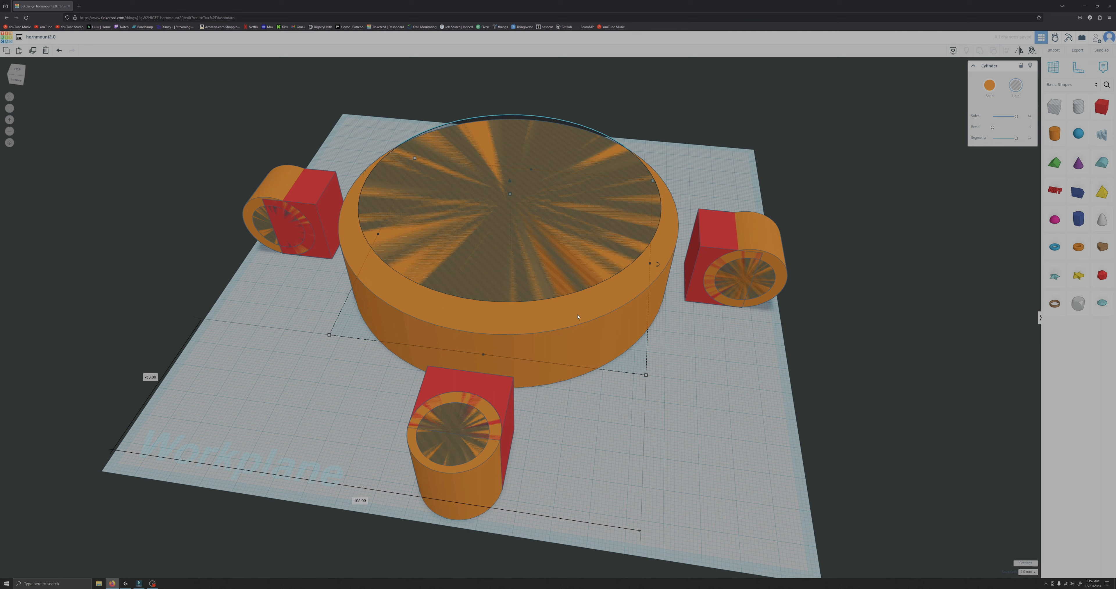
Step: Align the large hole cylinder with the big solid cylinder on their centres along both horizontal axes
click(585, 372)
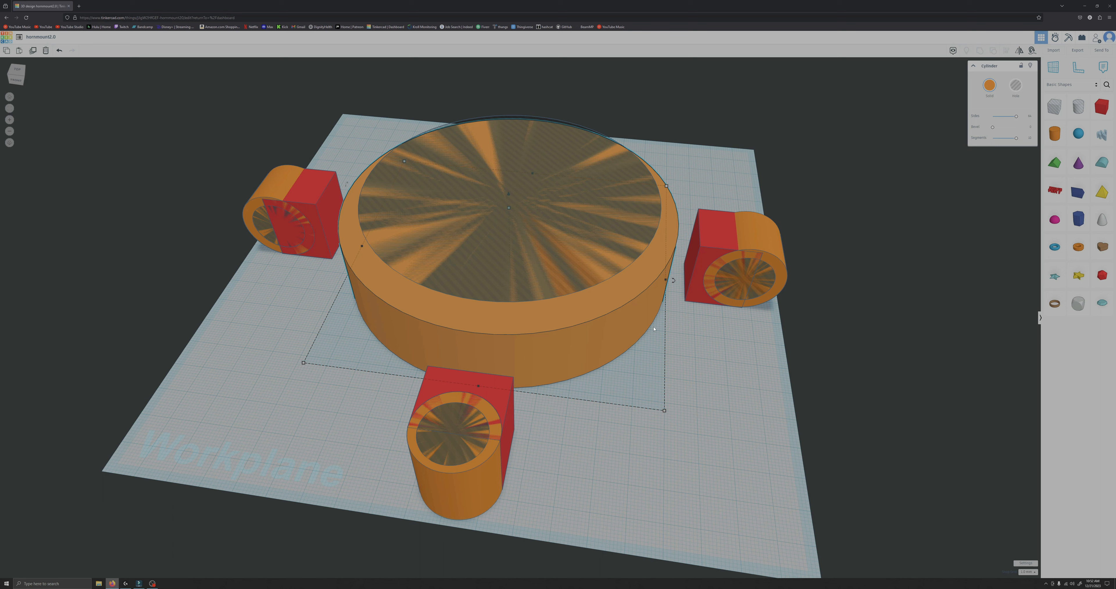
click(659, 356)
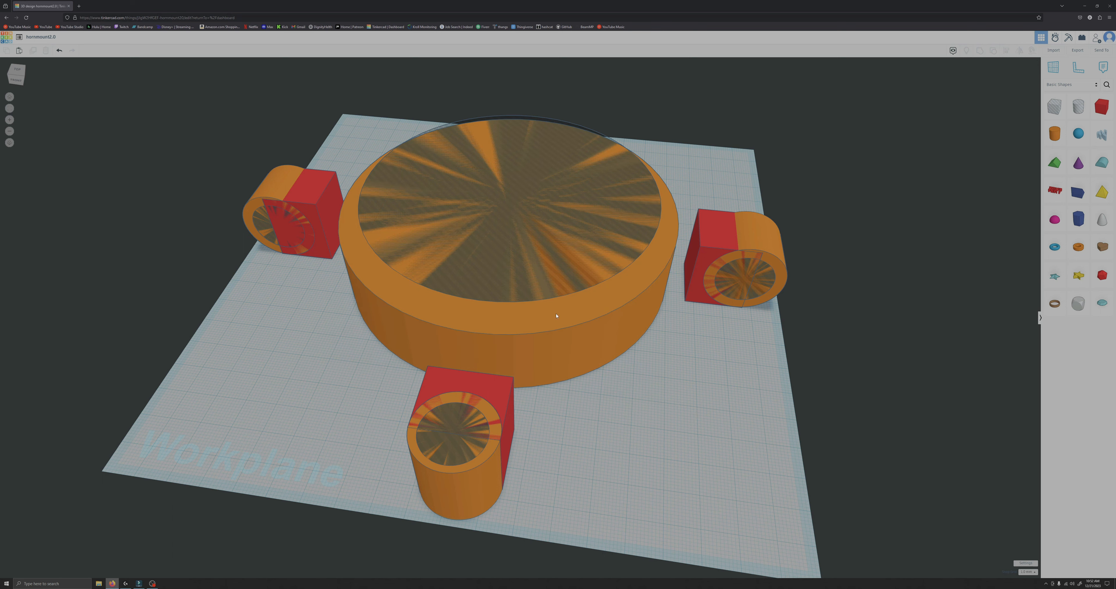
drag(633, 394, 580, 342)
key(l)
click(476, 394)
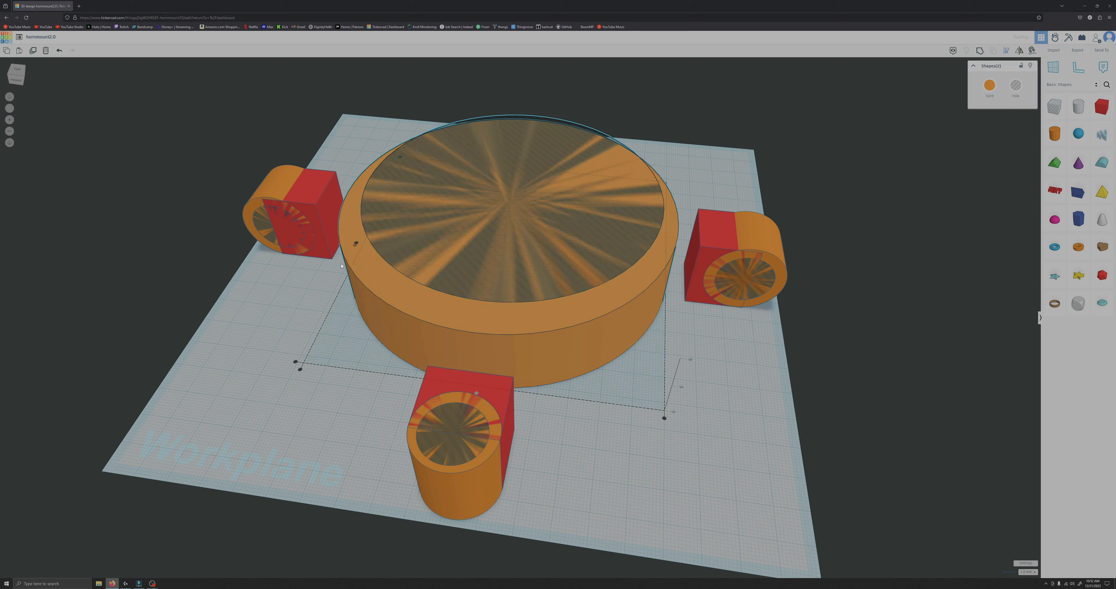
click(357, 243)
key(Escape)
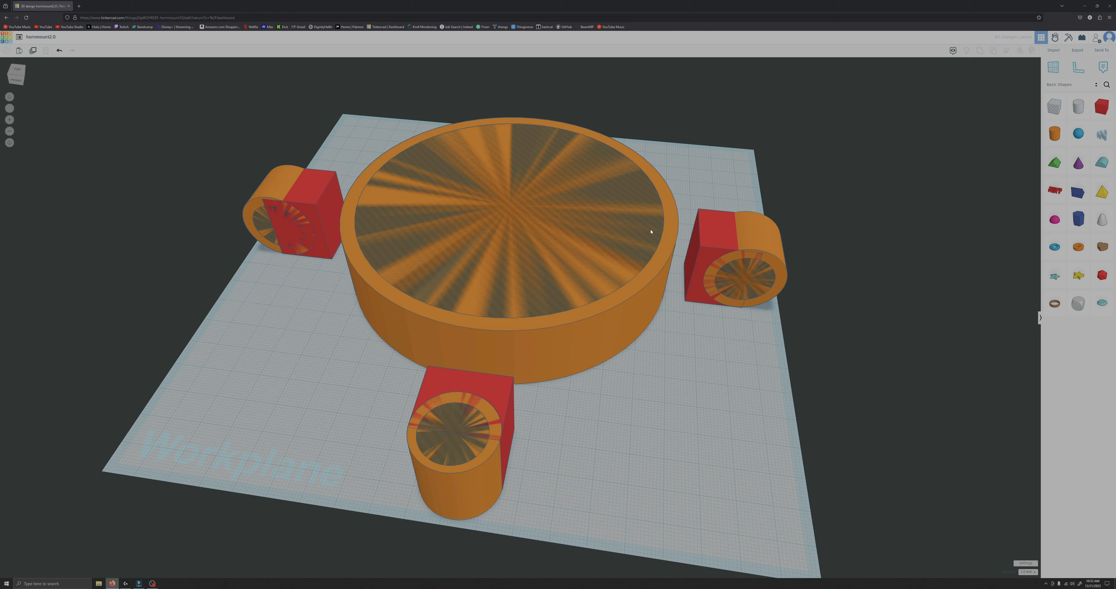
click(651, 231)
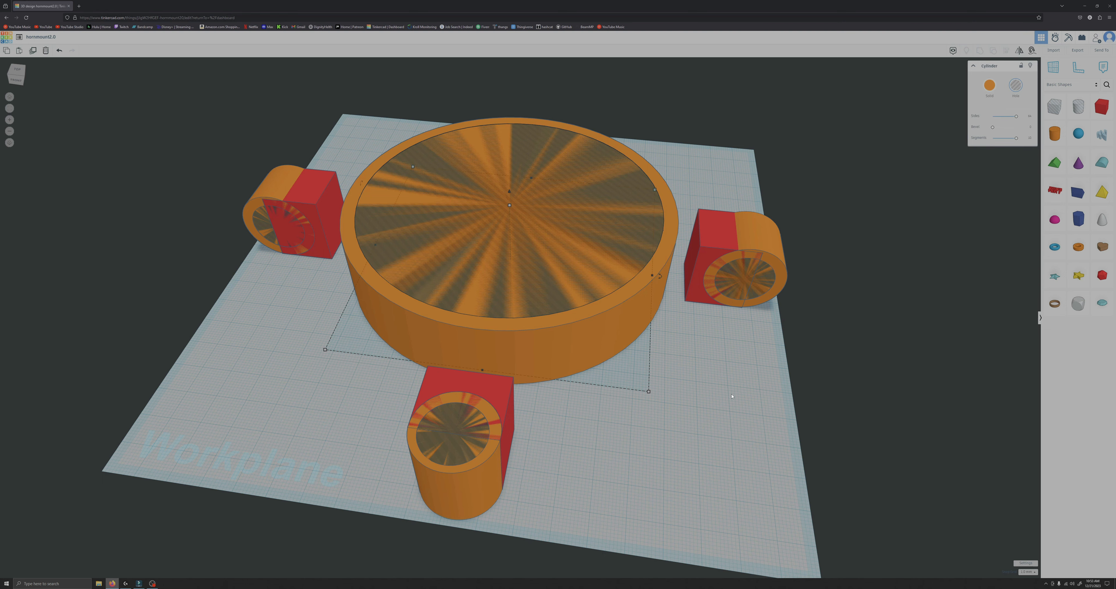
right_drag(732, 396, 607, 287)
click(697, 371)
right_drag(697, 371, 634, 361)
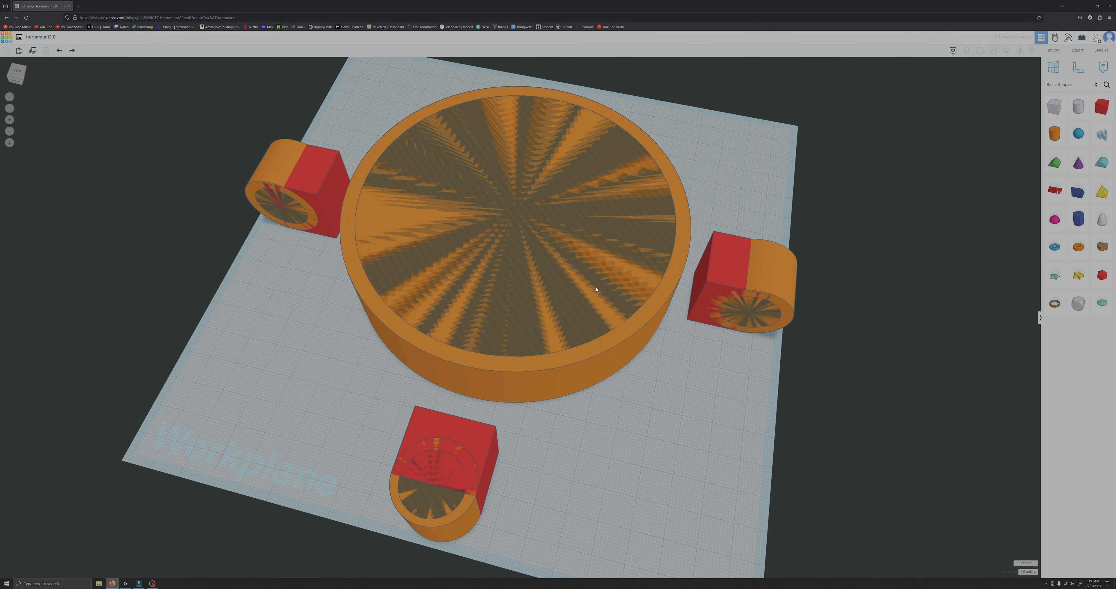
right_drag(656, 348, 763, 299)
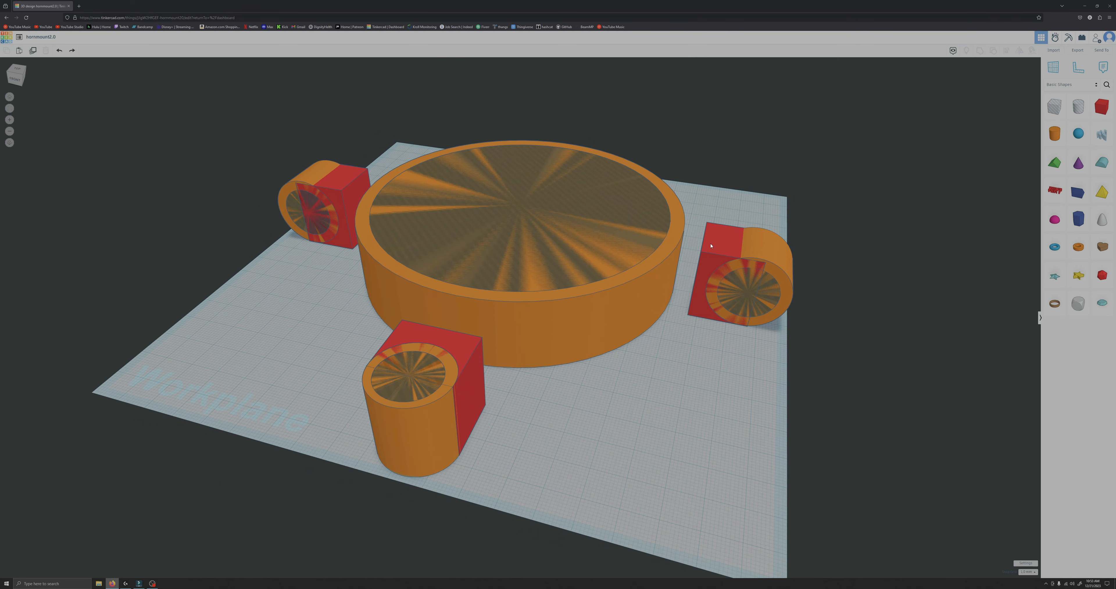
click(769, 291)
click(725, 354)
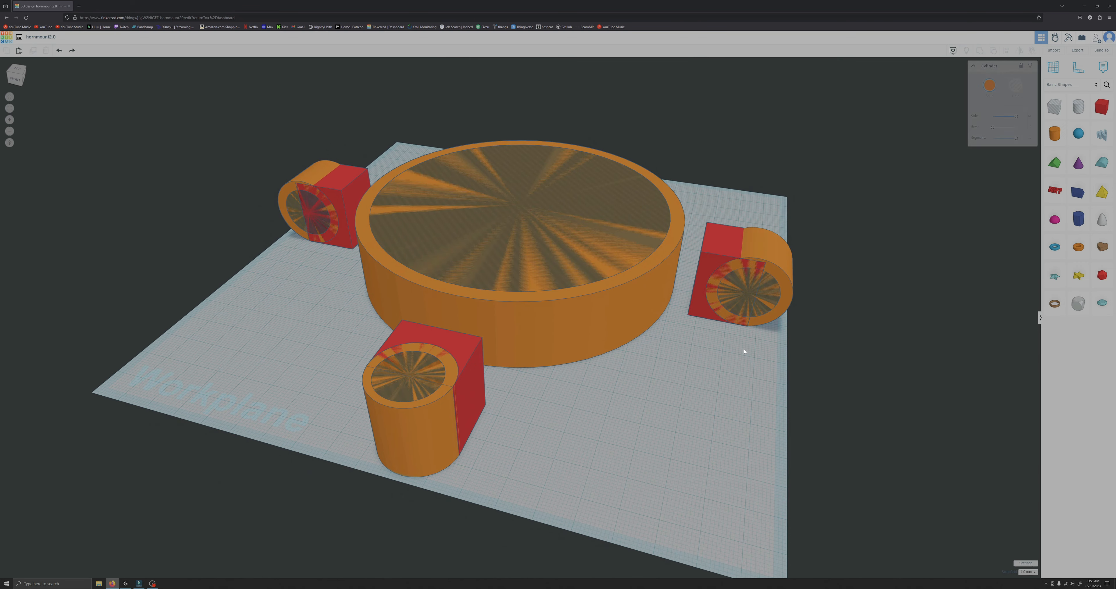
Step: Set the right lug's red box aside near the workplane's front edge and move its cylinder and hole up against the ring
drag(715, 263, 546, 379)
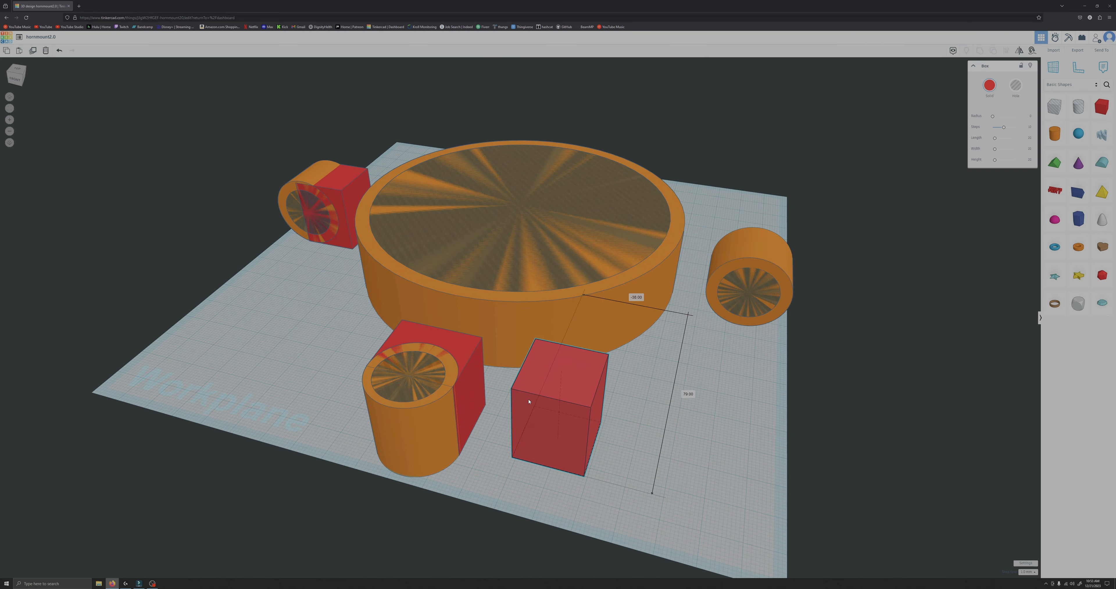
drag(745, 256, 697, 257)
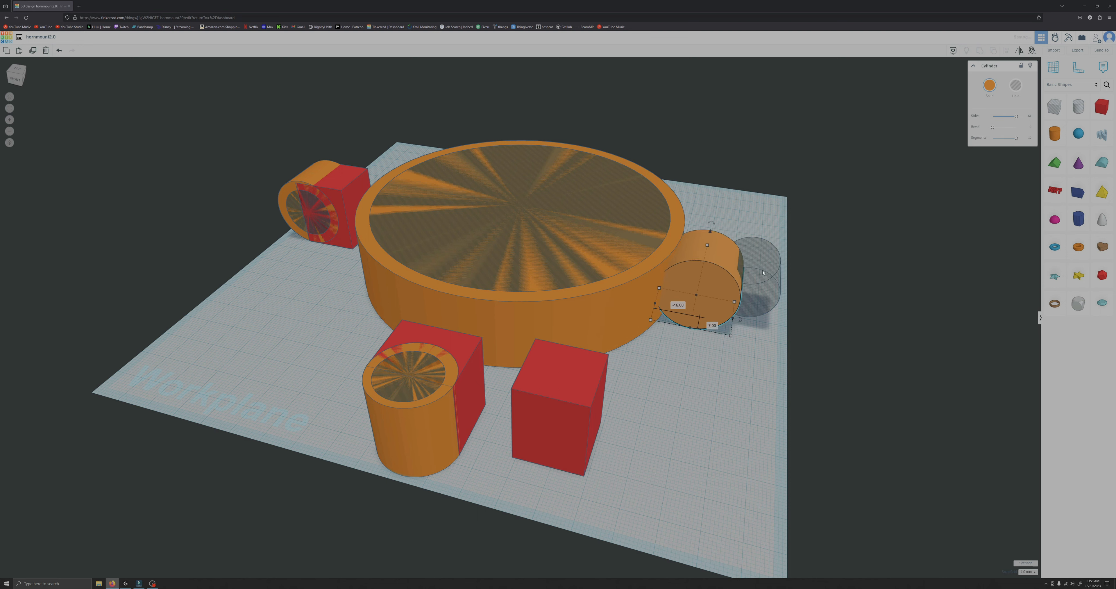
drag(778, 284, 713, 293)
drag(537, 403, 540, 462)
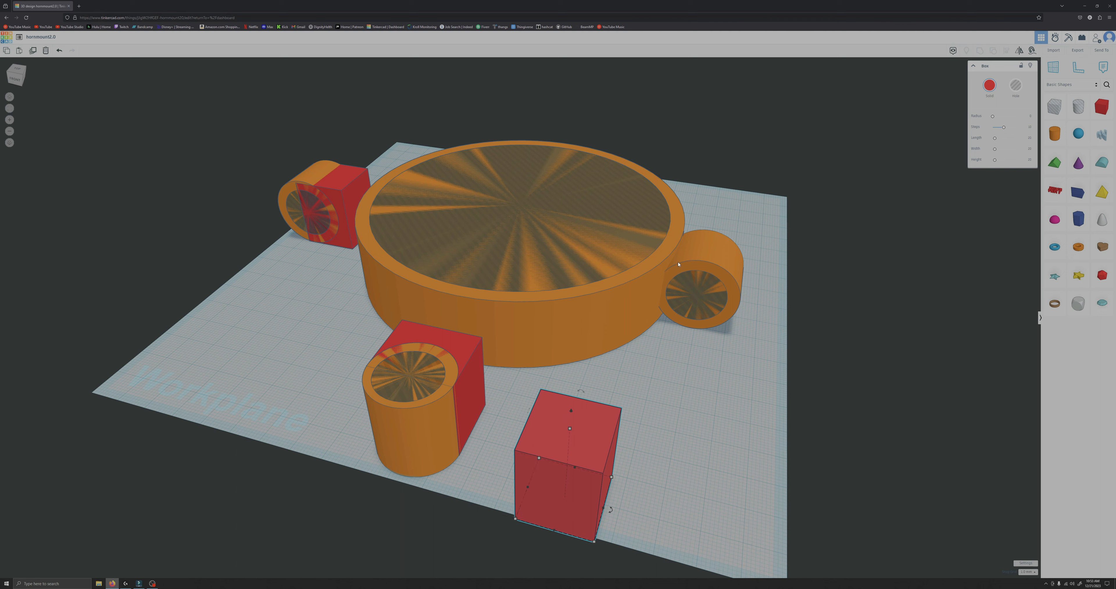
Step: Pull the right lug's solid cylinder off its hole, place it back around the hole and centre-align the two across their width
drag(698, 267, 768, 324)
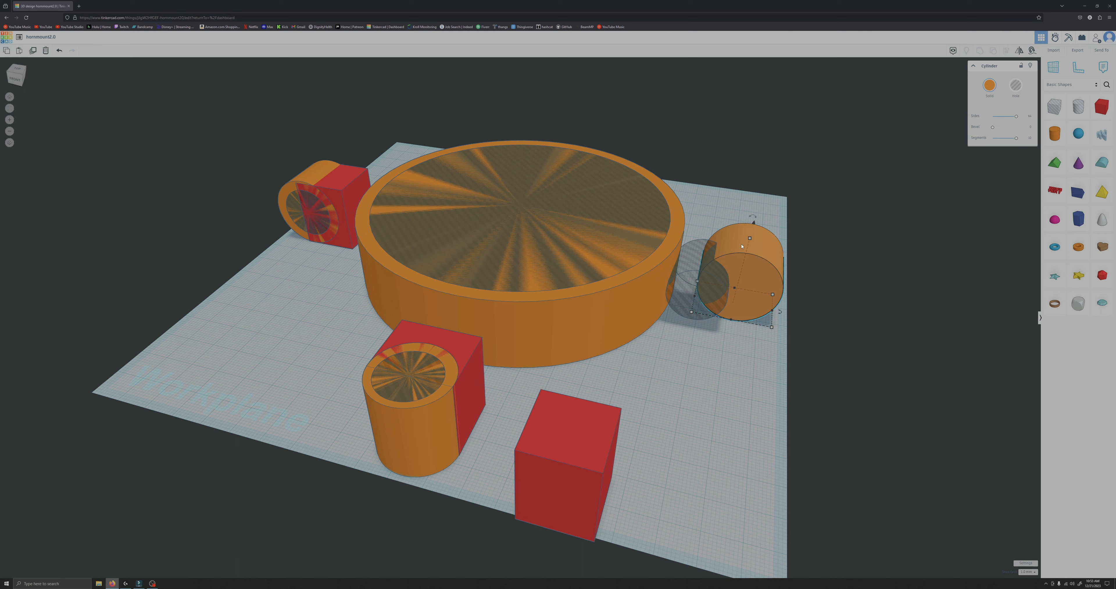
click(714, 305)
drag(754, 254, 713, 269)
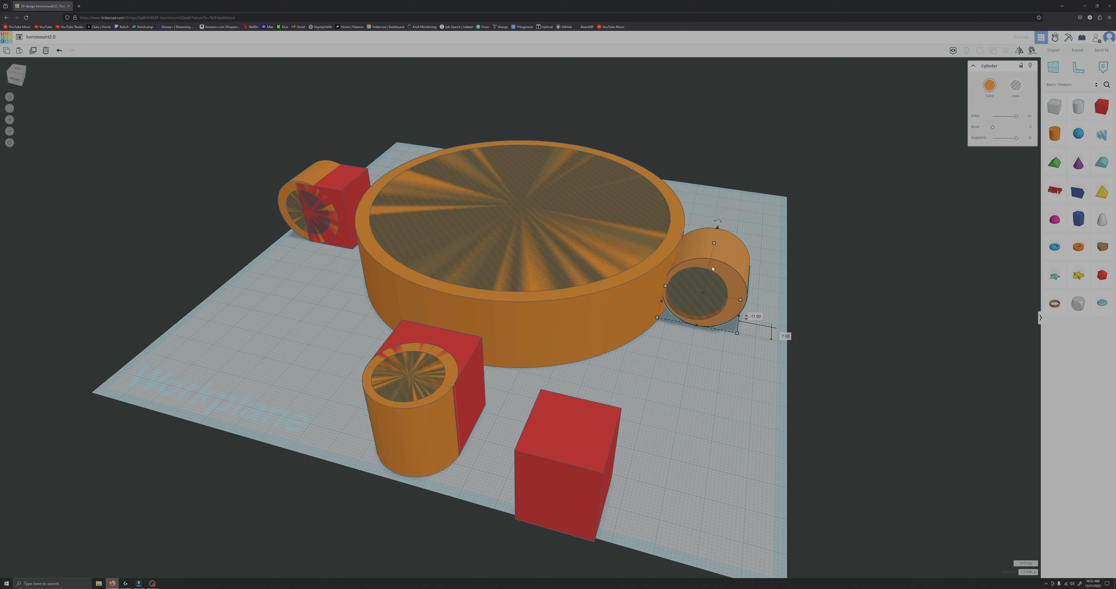
shift+click(702, 297)
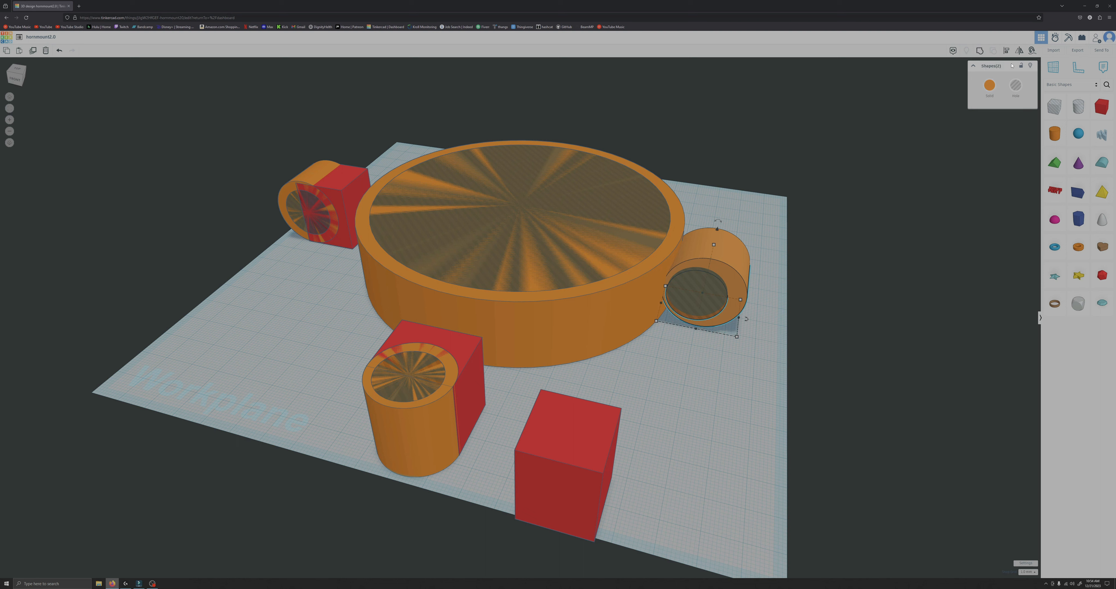
click(1006, 51)
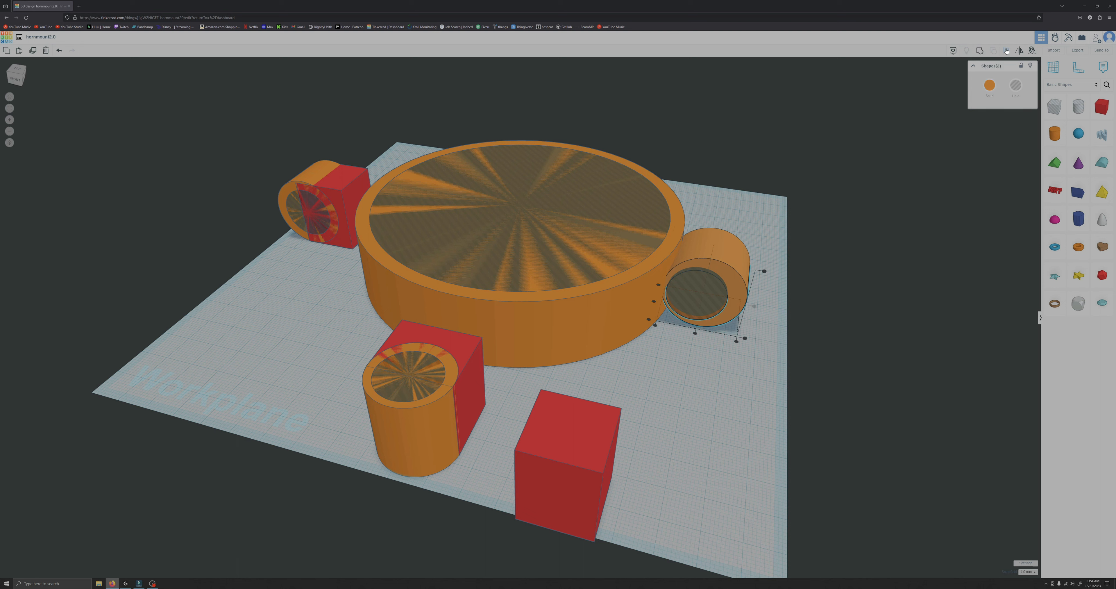
click(695, 335)
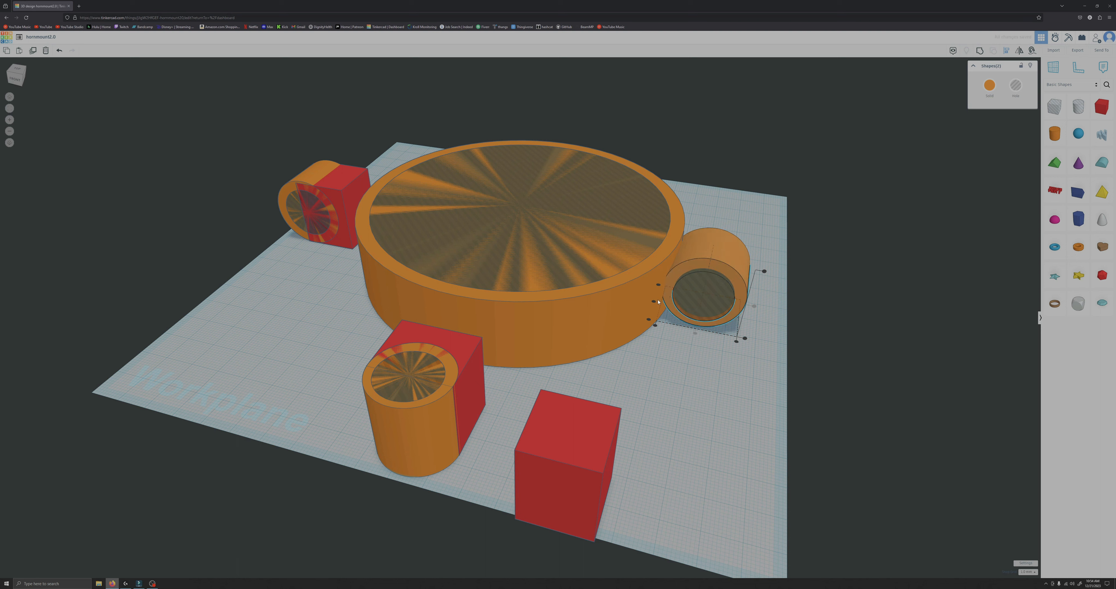
click(702, 362)
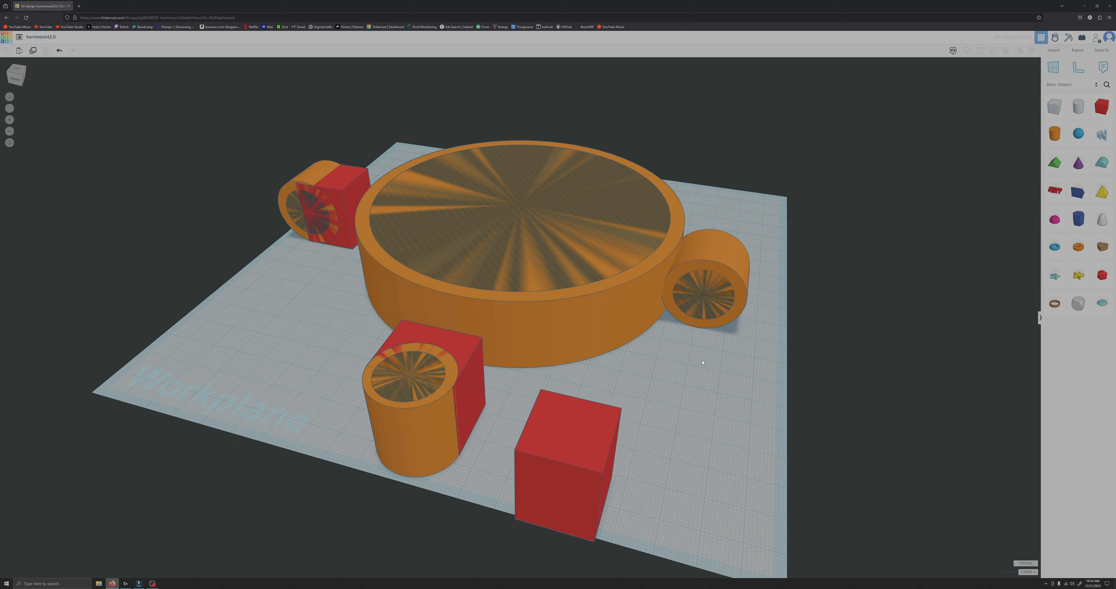
Step: Move the loose red box back between its lug and the ring, and slide the opposite side lug inward until its box overlaps the ring
drag(577, 442, 630, 383)
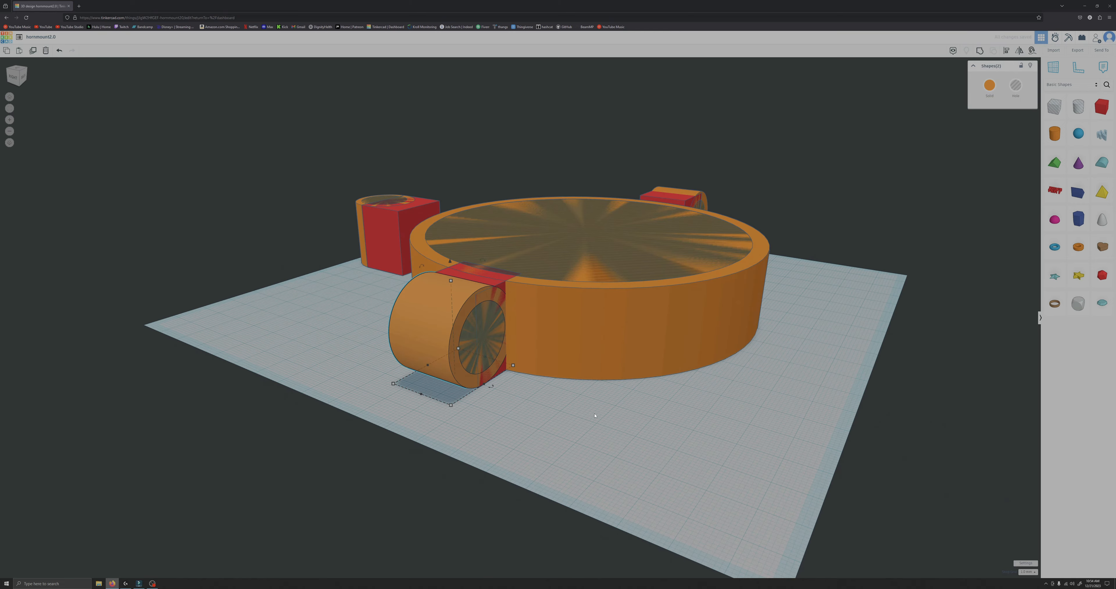
right_drag(594, 415, 499, 434)
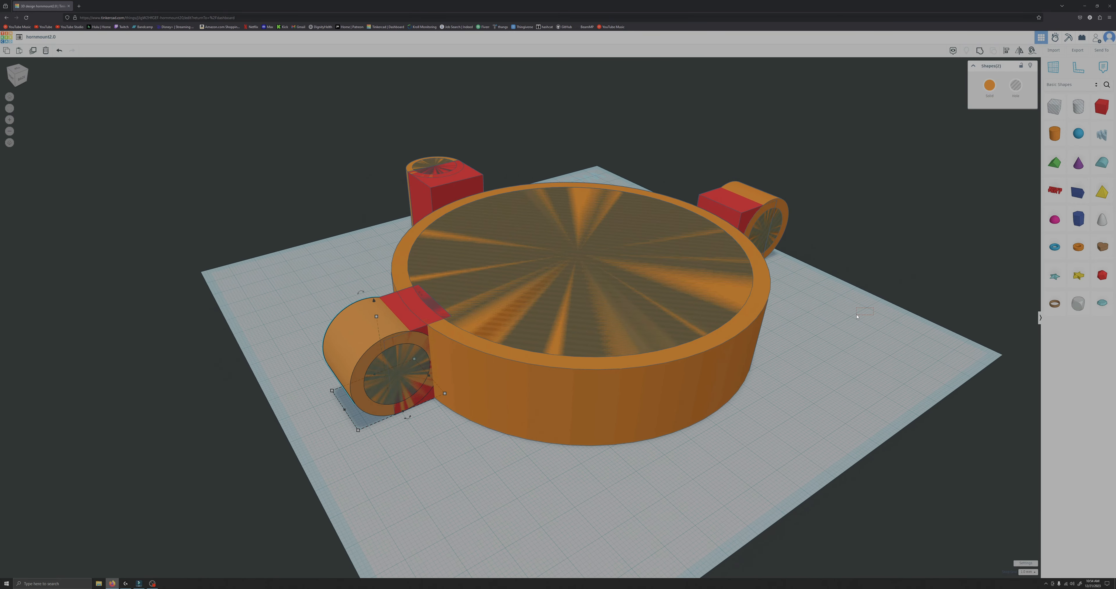
drag(857, 314, 850, 318)
right_drag(849, 318, 672, 318)
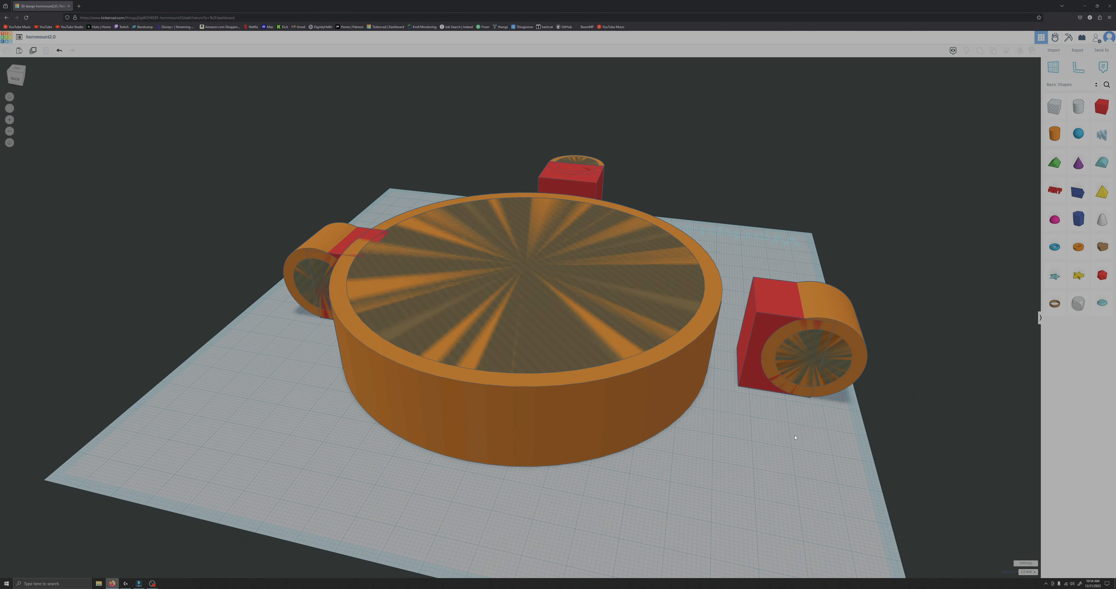
drag(768, 305, 721, 319)
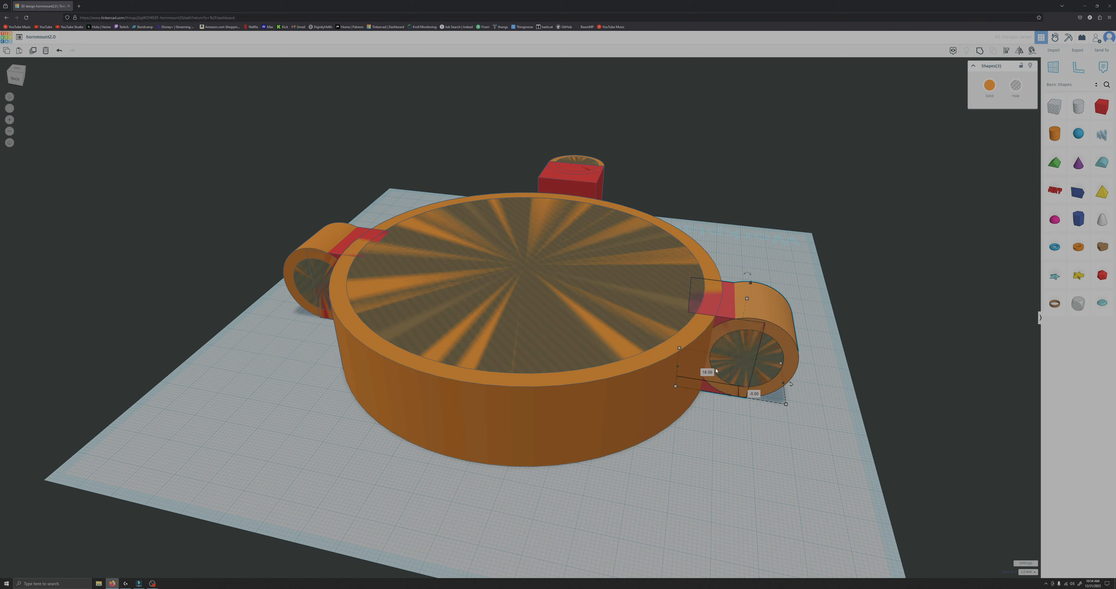
Step: Centre-align the large ring cylinders and both side lugs with one another along the front-to-back axis
click(801, 466)
drag(800, 466, 520, 402)
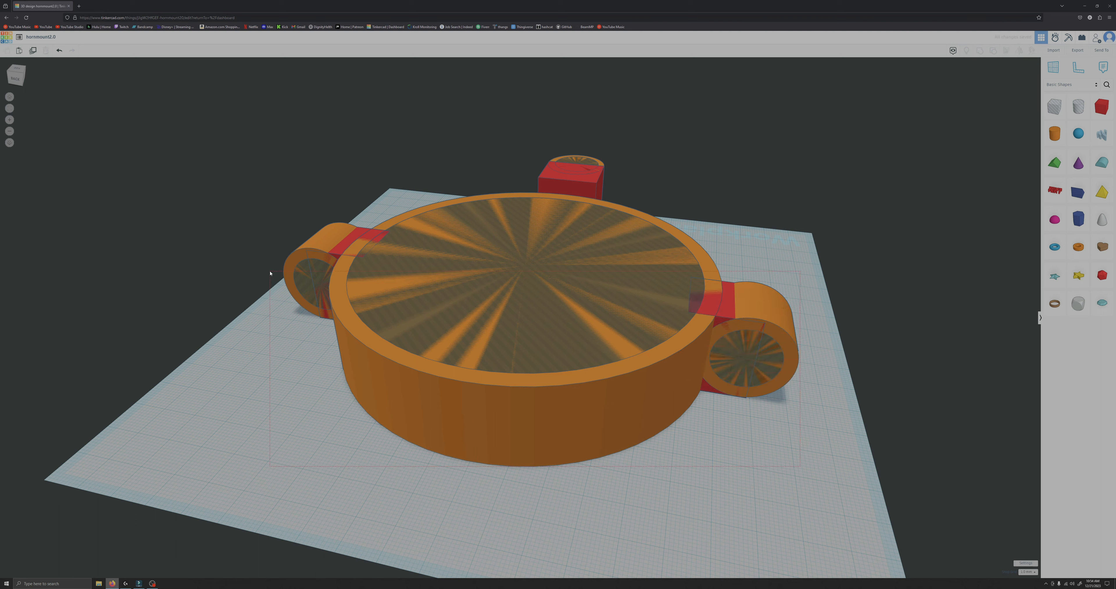
drag(270, 273, 269, 274)
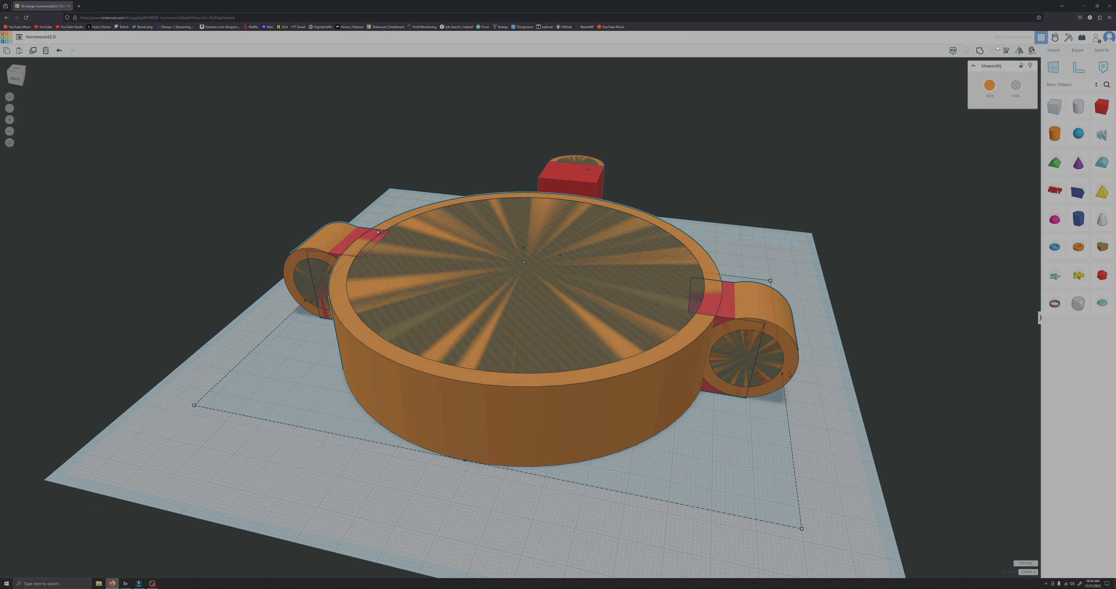
click(1006, 50)
click(302, 300)
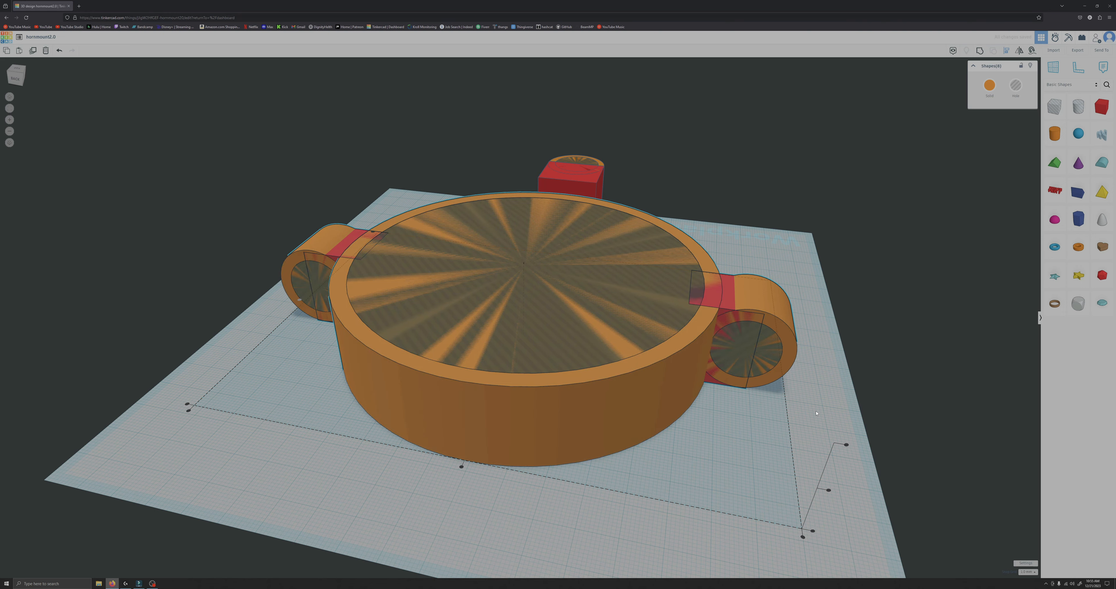
Step: Group the big solid cylinder with both side lugs' red boxes and solid cylinders, leaving the hole cylinders out
right_drag(816, 413, 351, 220)
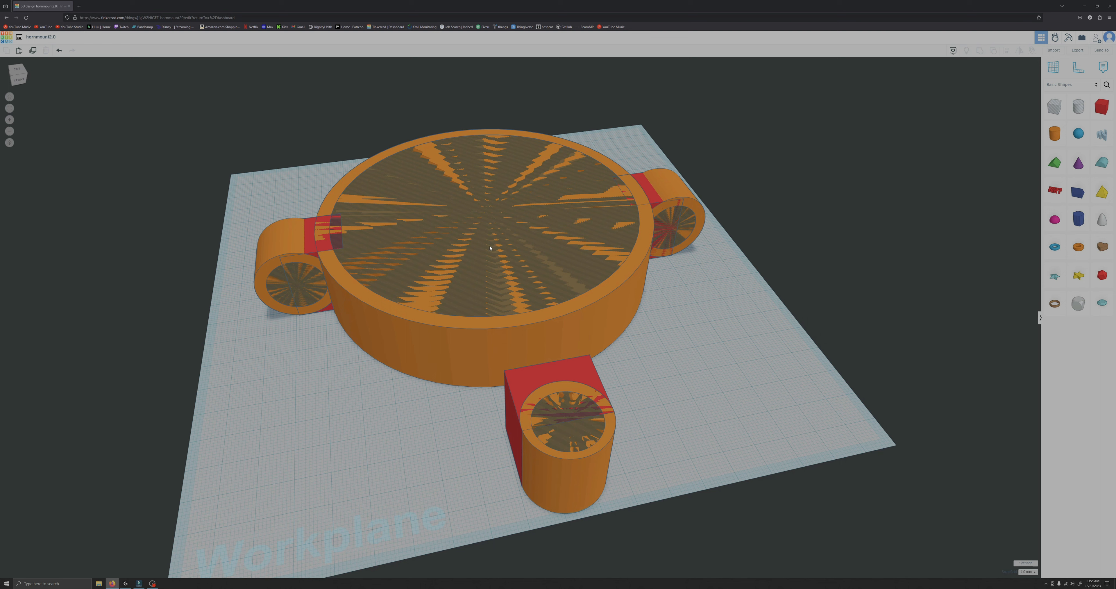
click(282, 241)
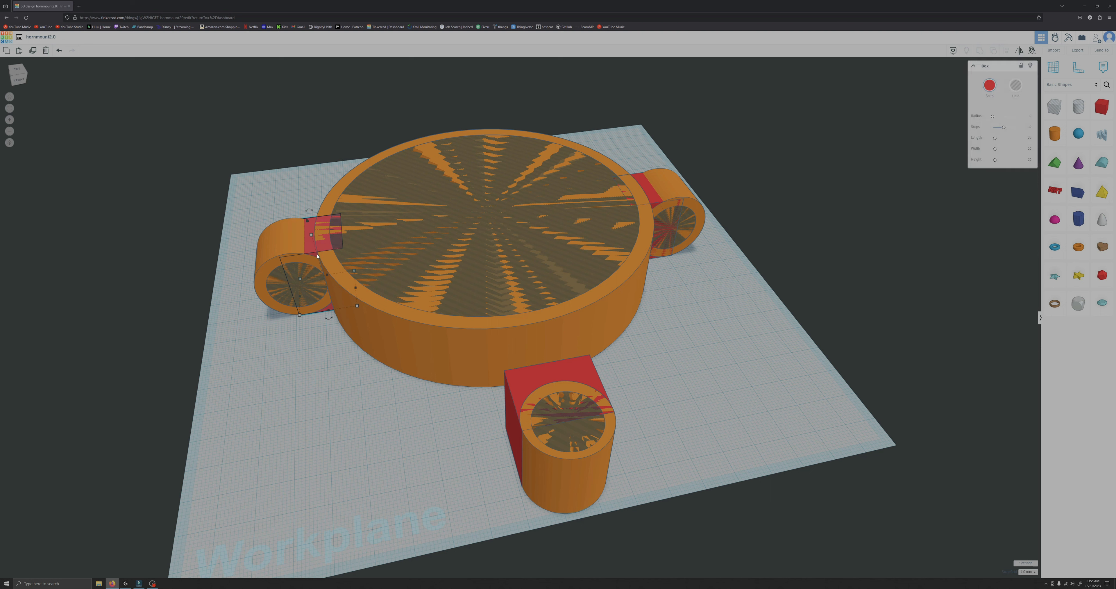
click(714, 268)
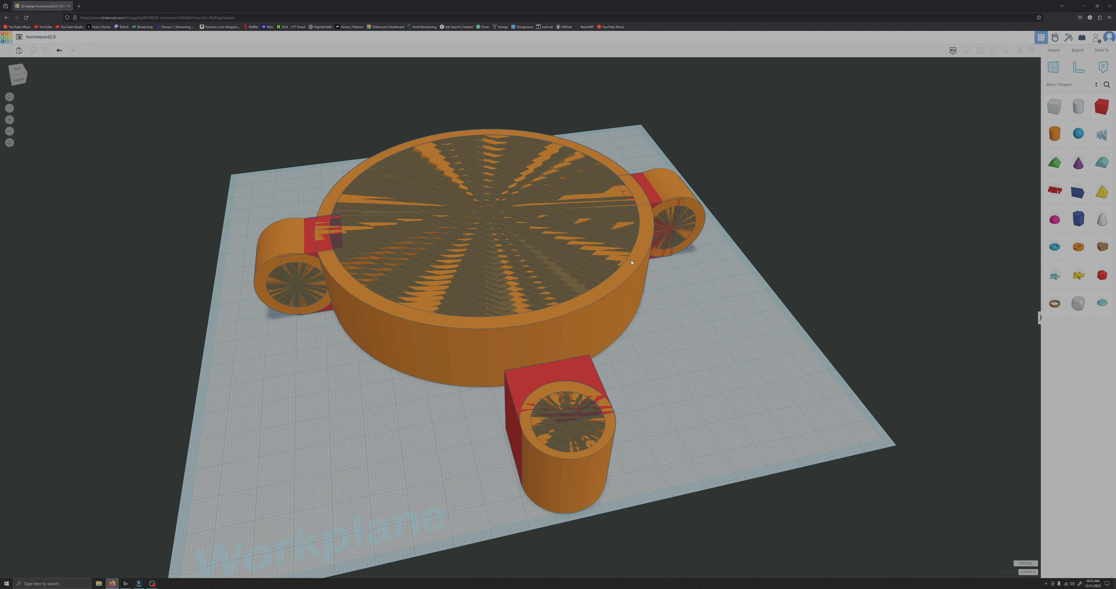
click(648, 207)
shift+click(656, 198)
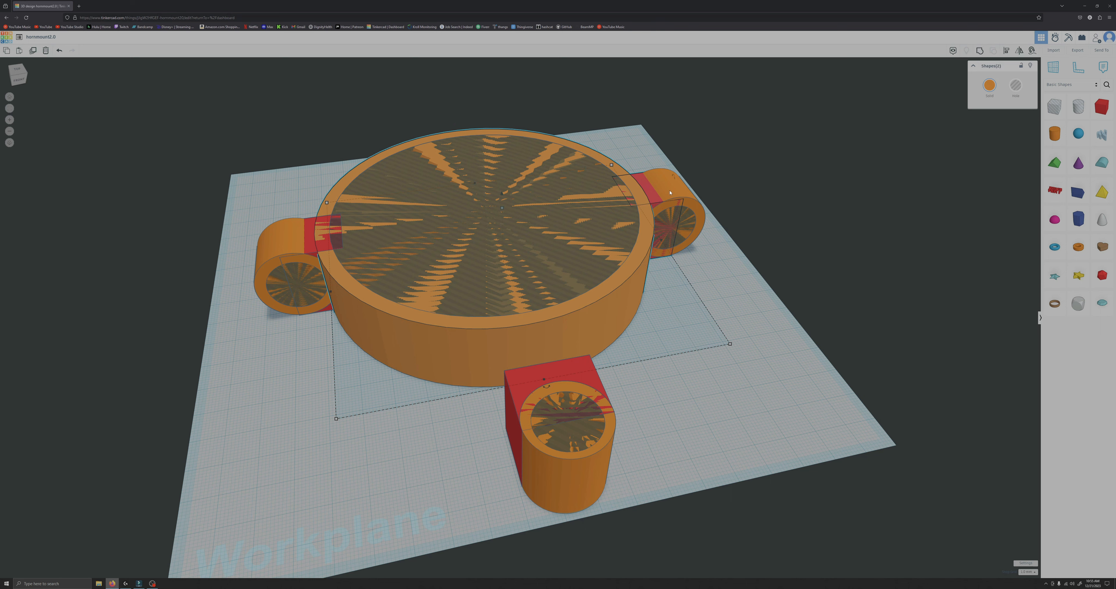
shift+click(686, 217)
shift+click(321, 233)
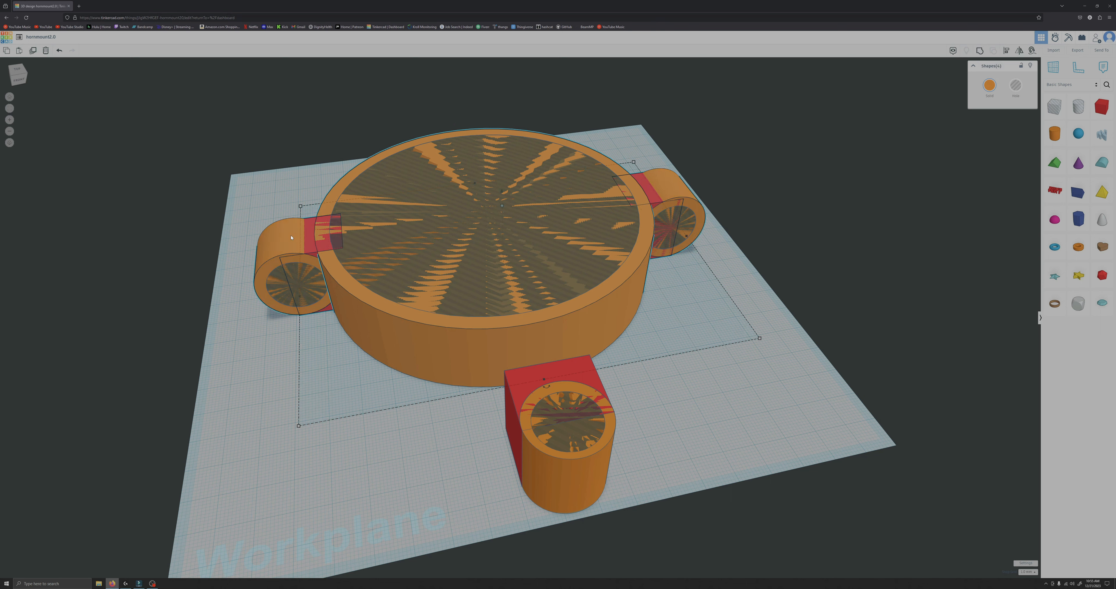
shift+click(286, 260)
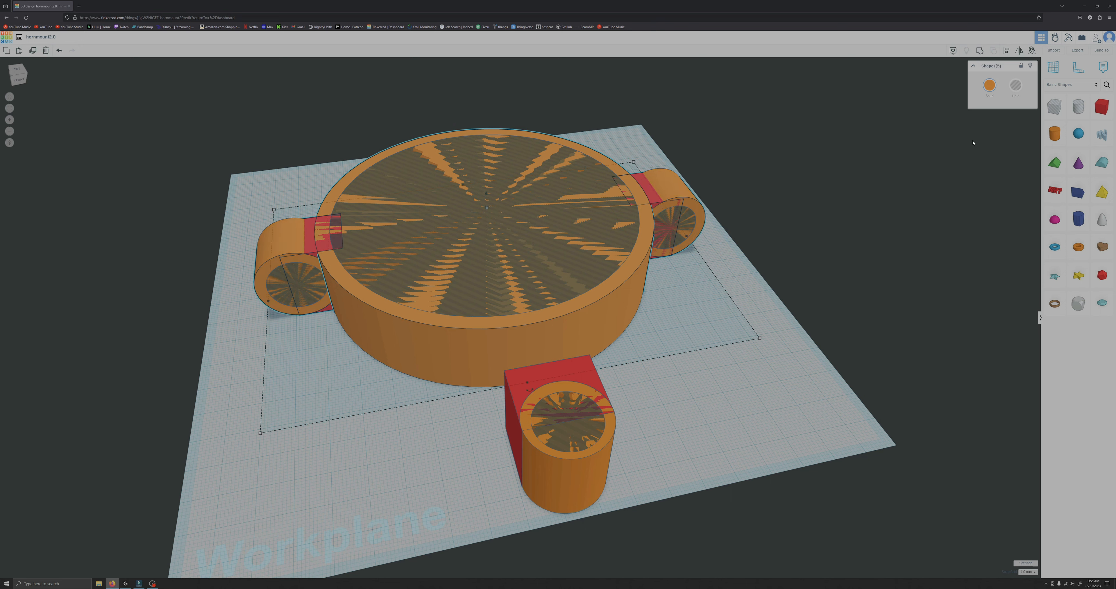
click(976, 51)
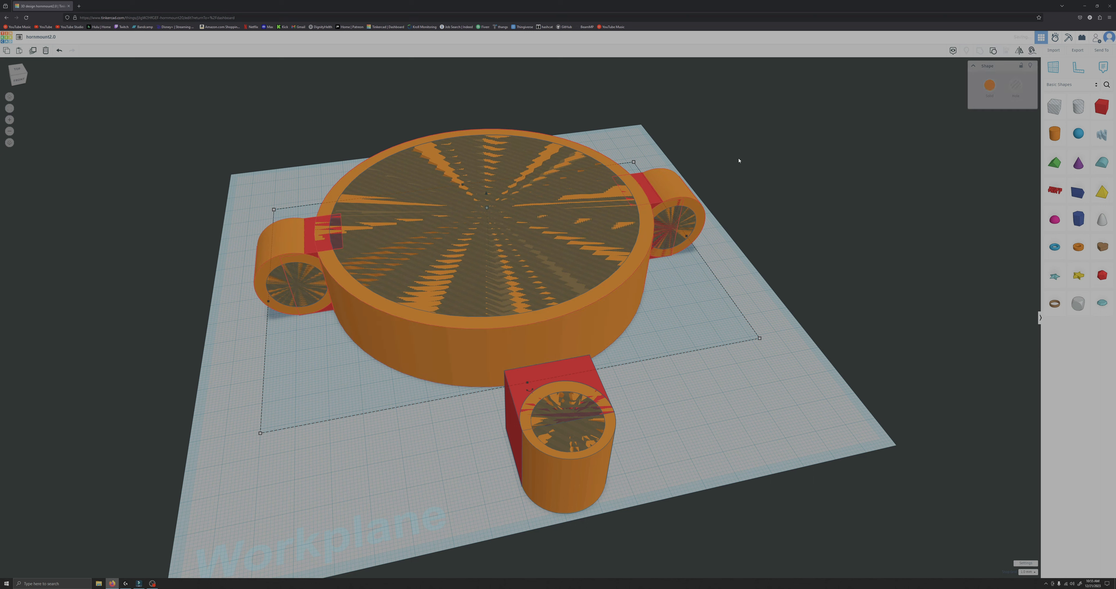
click(287, 343)
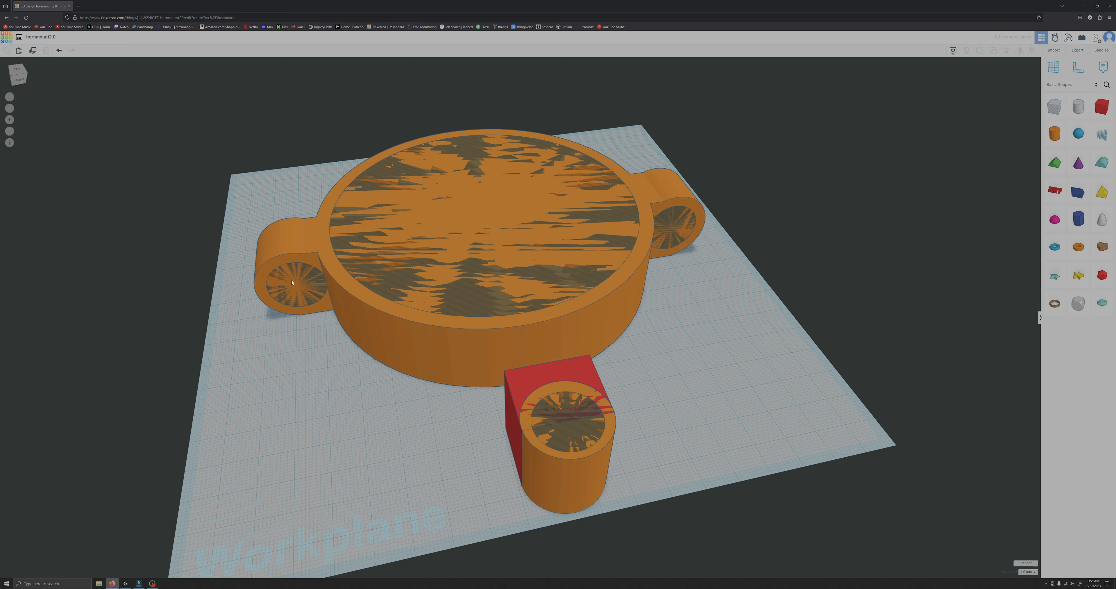
Step: Ungroup the merged ring and side lug solids back into separate shapes
right_drag(626, 319, 762, 278)
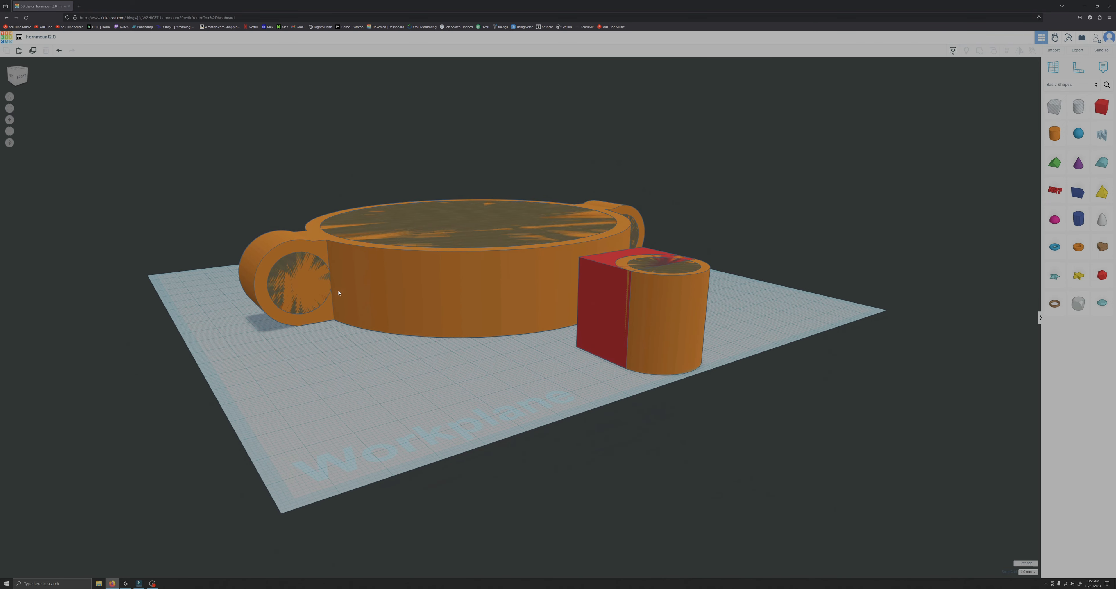
click(423, 290)
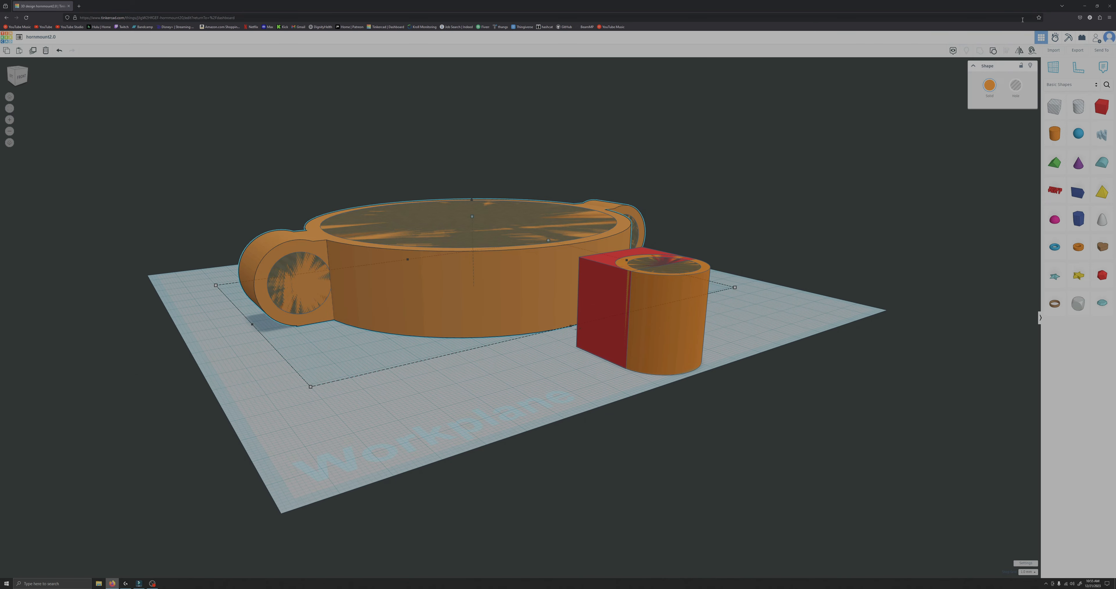
click(993, 50)
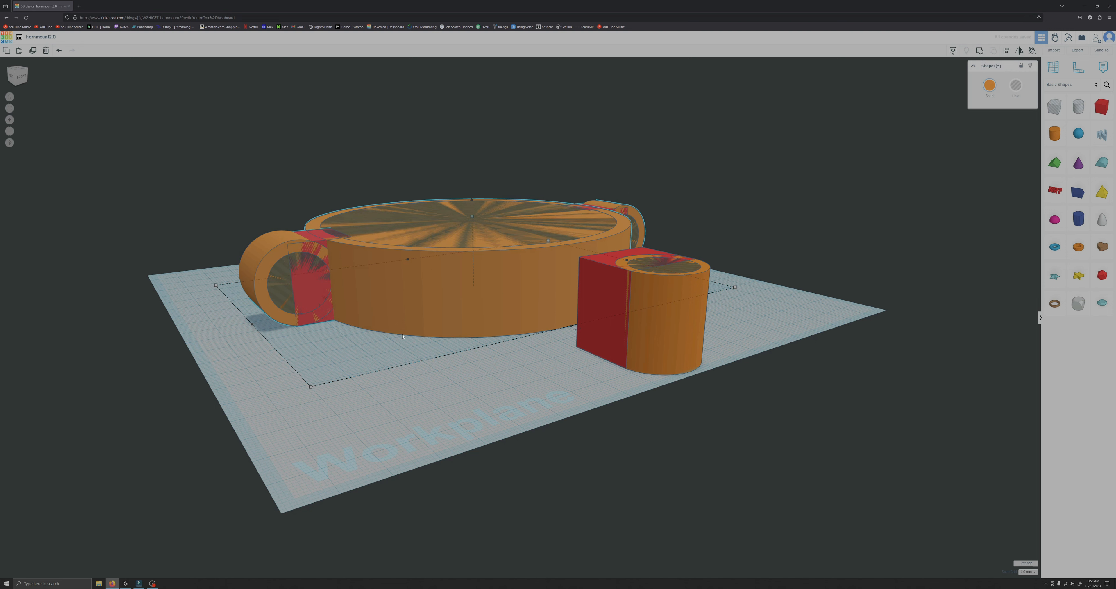
click(265, 329)
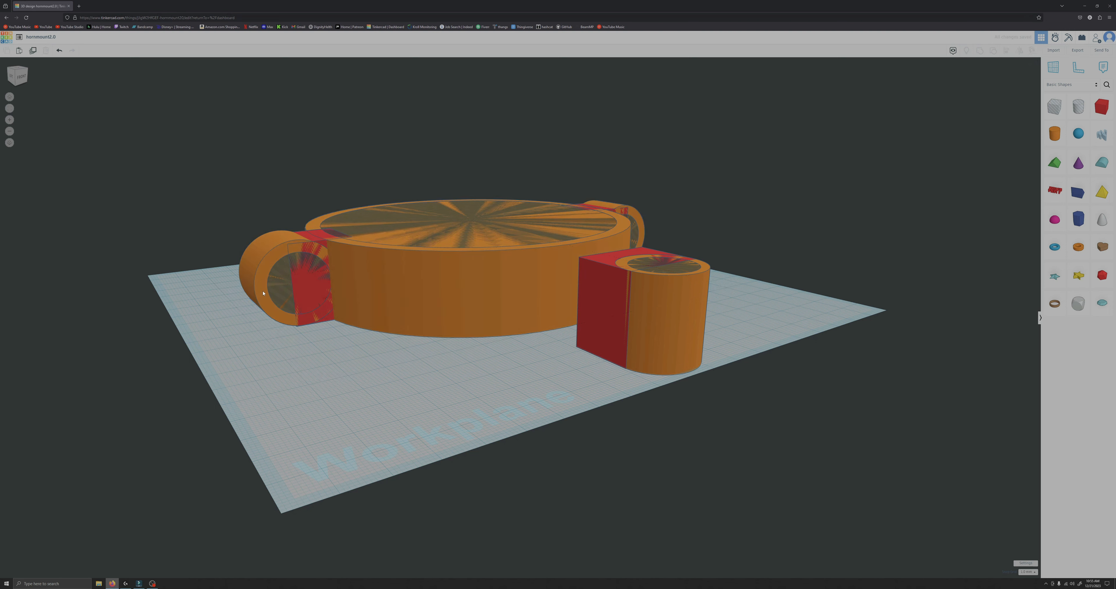
Step: Move the left lug's solid cylinder, hole and red box together slightly outward from the ring
click(264, 292)
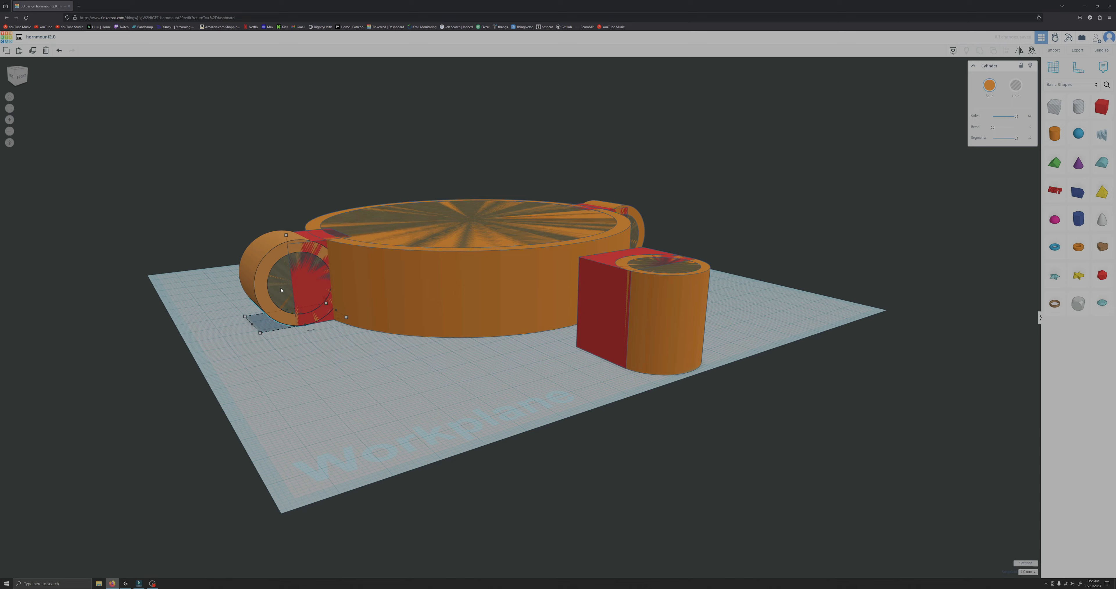
shift+click(324, 288)
right_drag(408, 362, 398, 457)
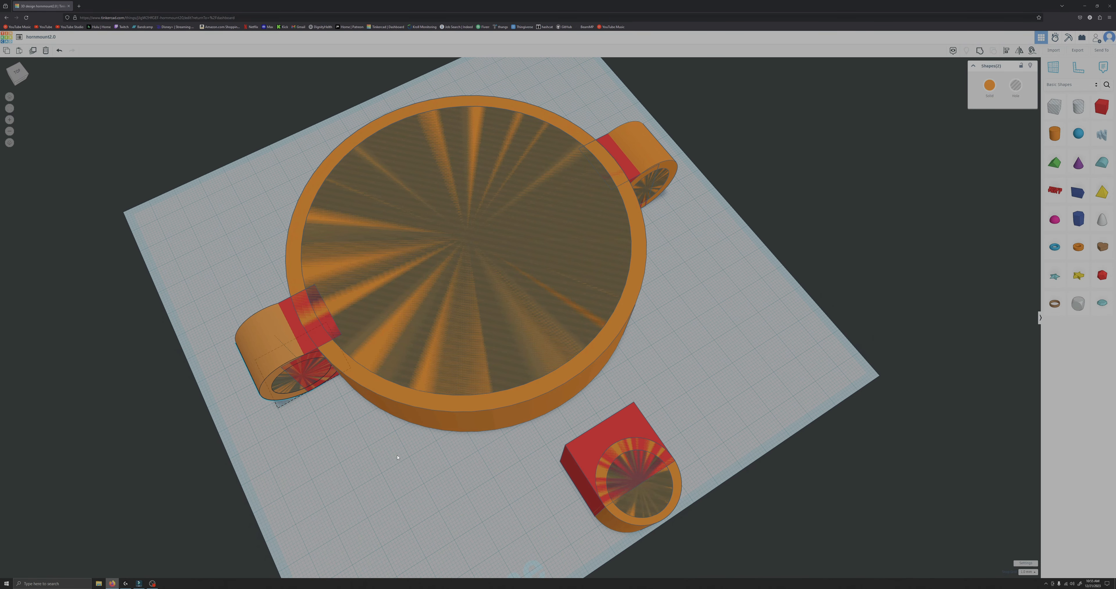
shift+click(301, 336)
right_drag(300, 336, 301, 390)
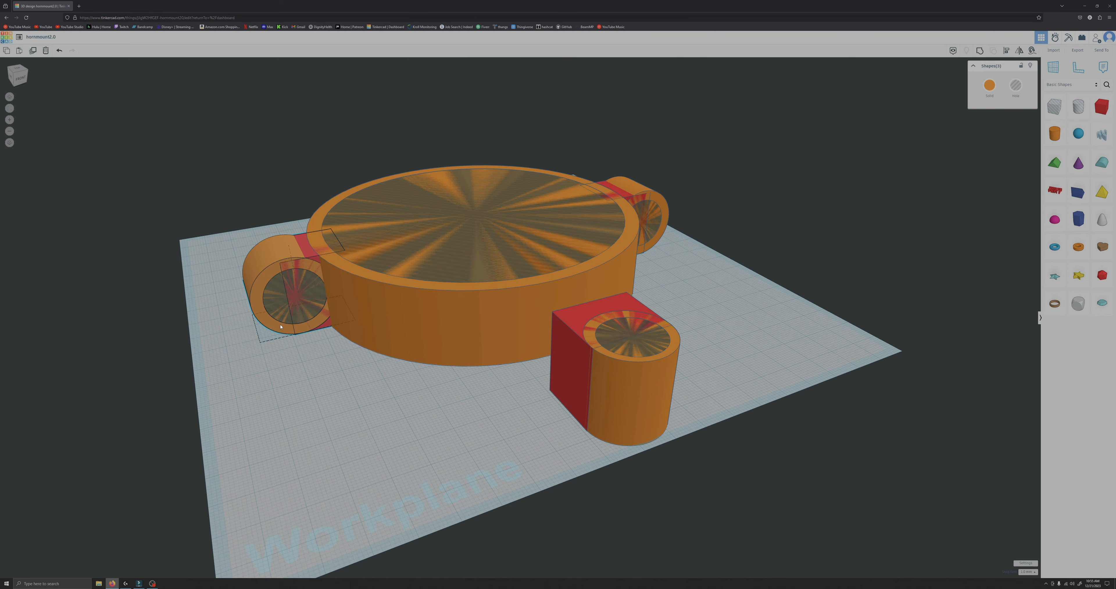
mouse_move(281, 326)
mouse_down()
mouse_move(261, 340)
mouse_move(274, 326)
mouse_up()
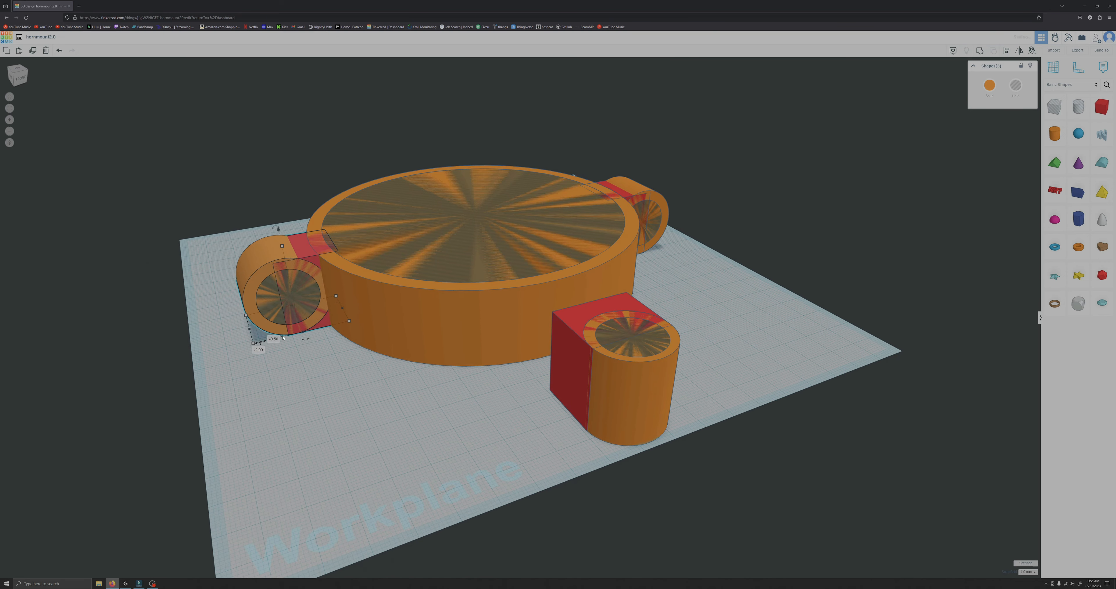
click(318, 405)
Step: Centre-align all ring and side lug parts front to back again, leaving out the front lug
right_drag(320, 406, 598, 256)
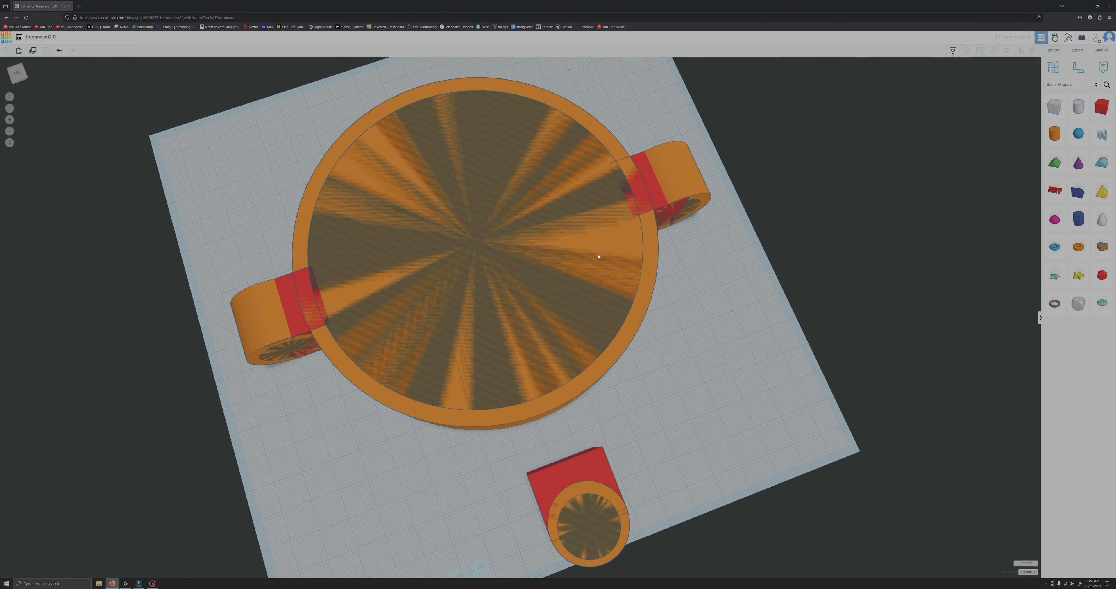
drag(207, 304, 206, 304)
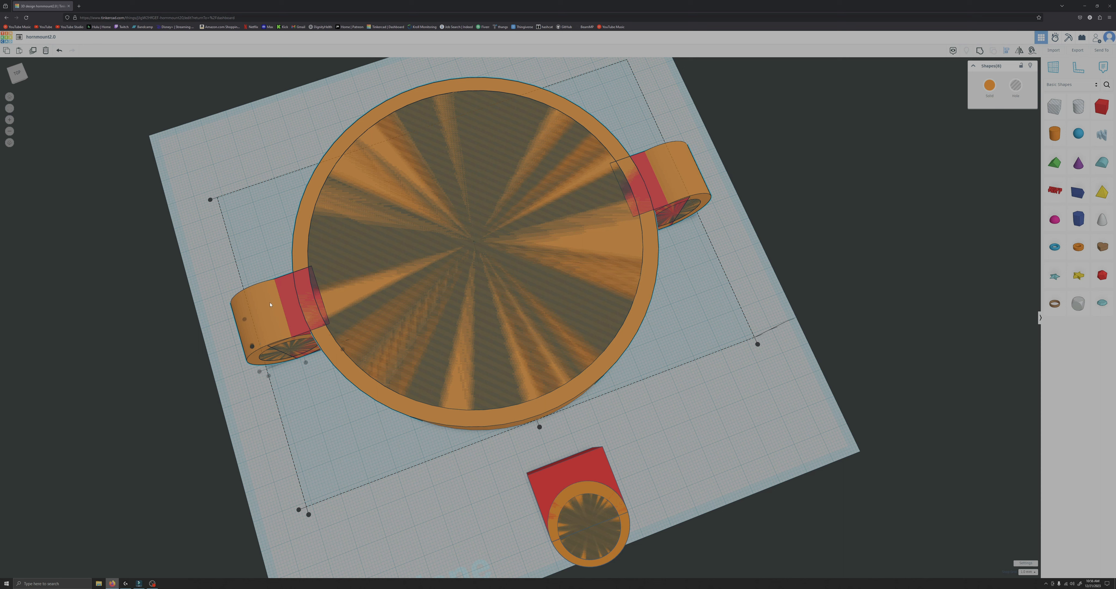
click(253, 348)
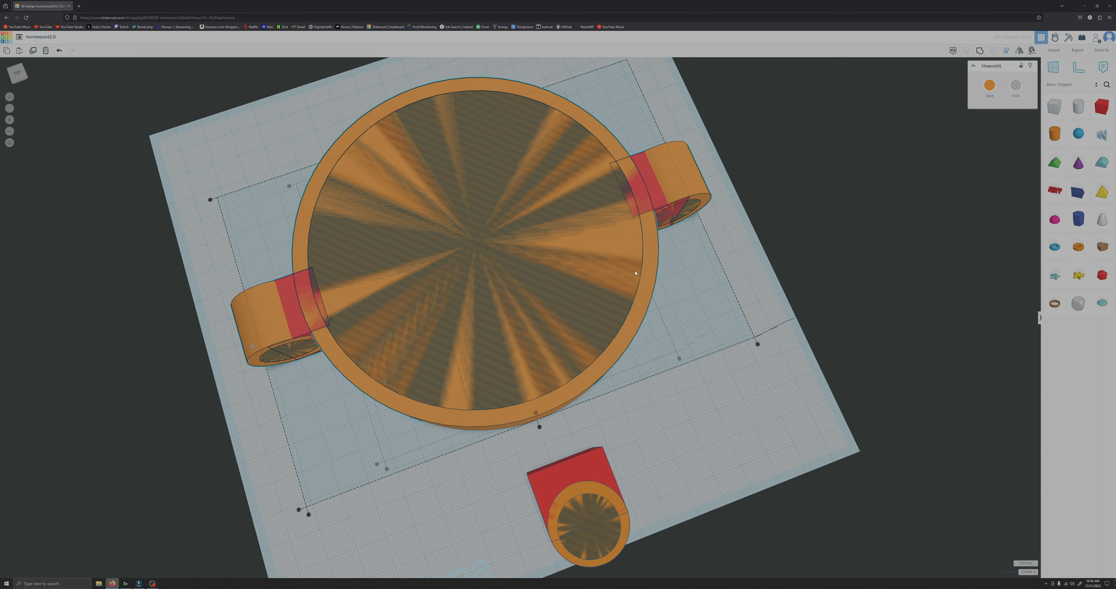
click(762, 244)
Step: Merge the big solid cylinder, both side lug boxes and both side lug solid cylinders into one group without the holes
right_drag(762, 244, 737, 143)
click(684, 206)
shift+click(650, 206)
shift+click(583, 281)
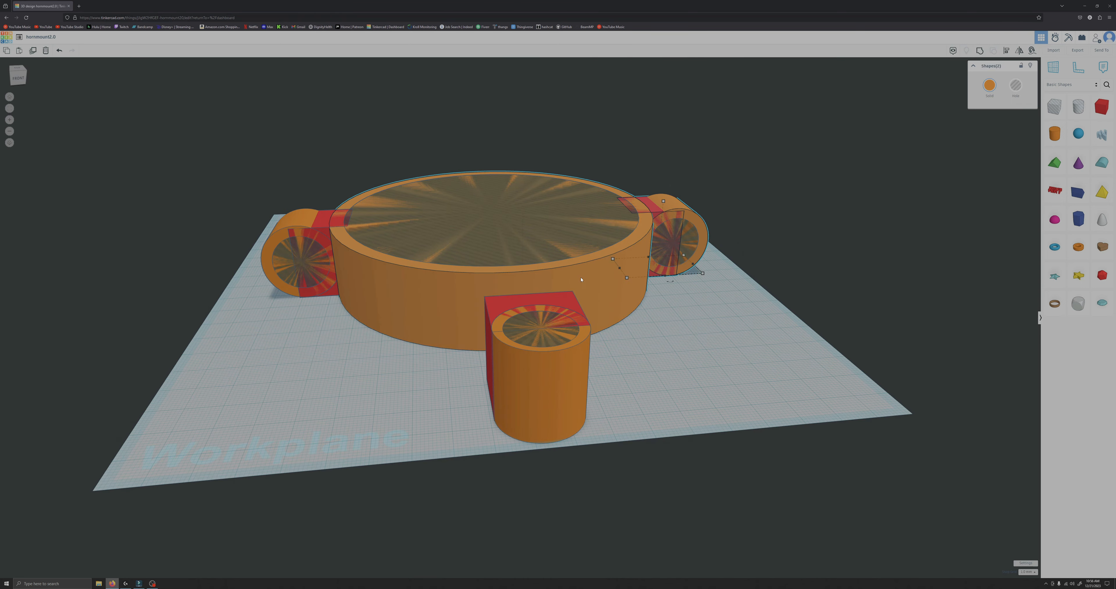
shift+click(319, 224)
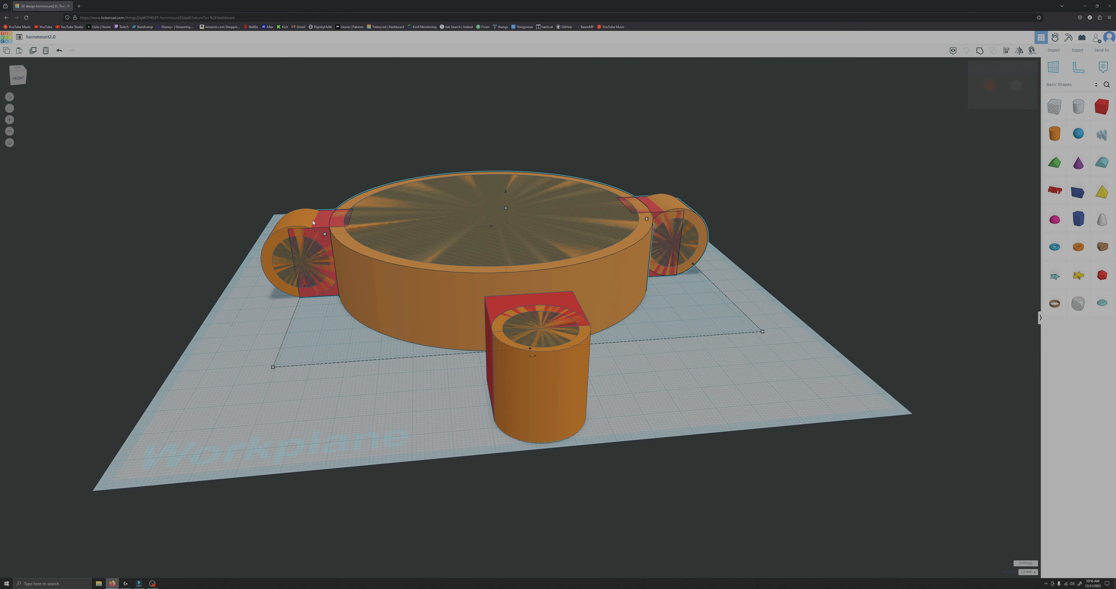
shift+click(297, 220)
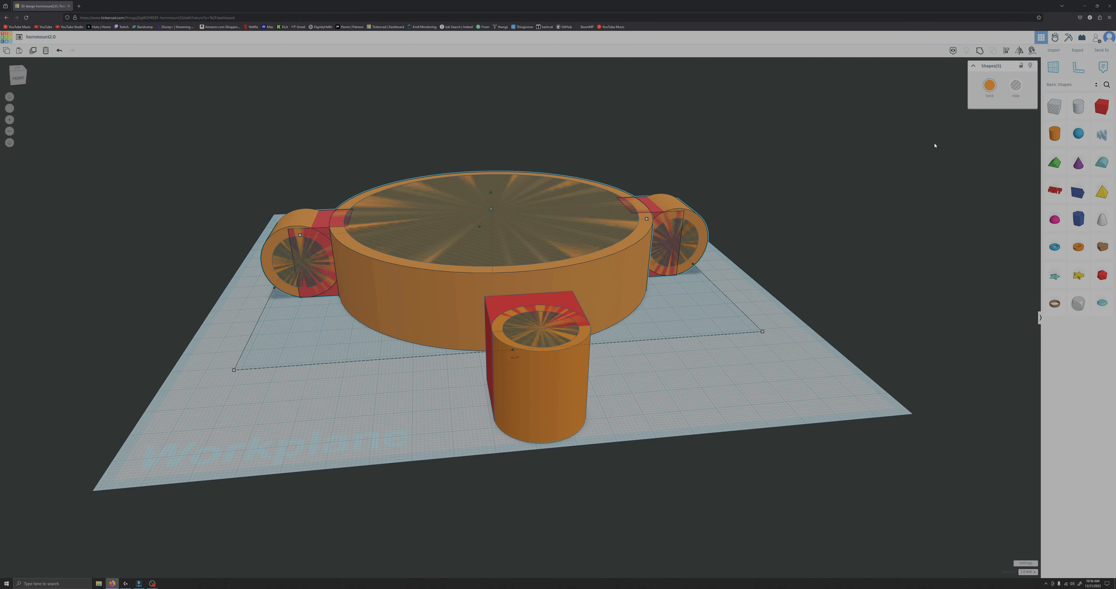
click(980, 51)
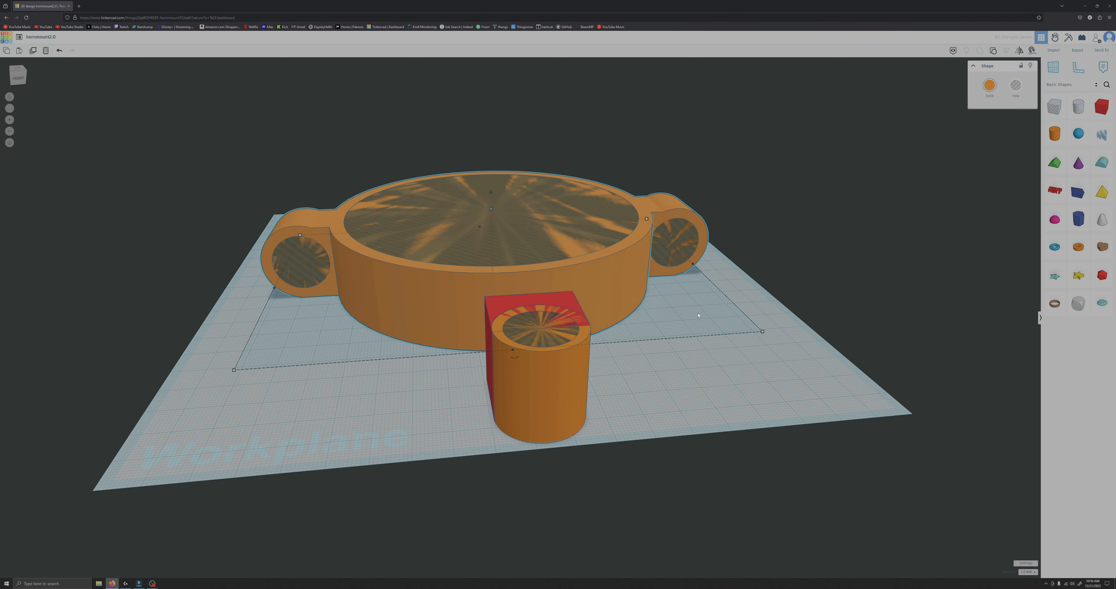
Step: Place the front lug's merged solid and hole overlapping the ring's front edge, centre-aligned across the ring's width
right_drag(697, 316, 558, 333)
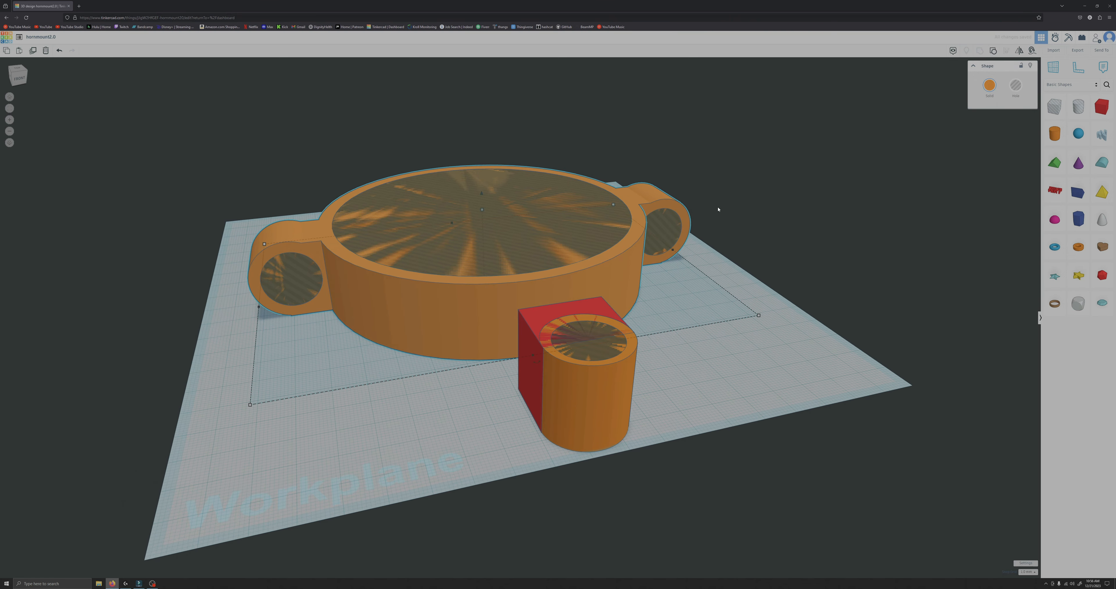
click(714, 263)
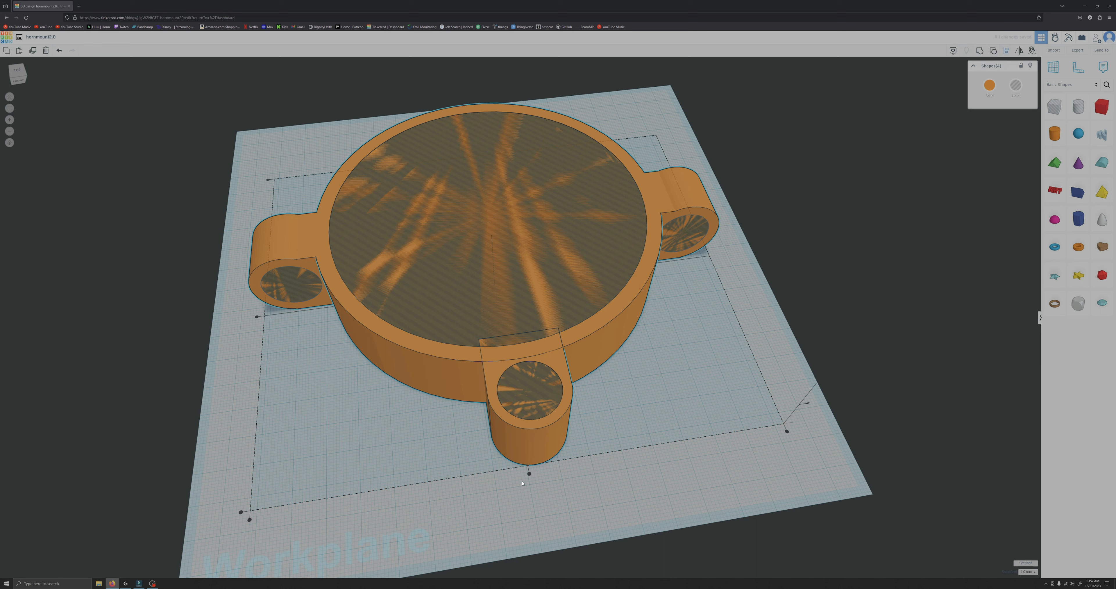
click(597, 479)
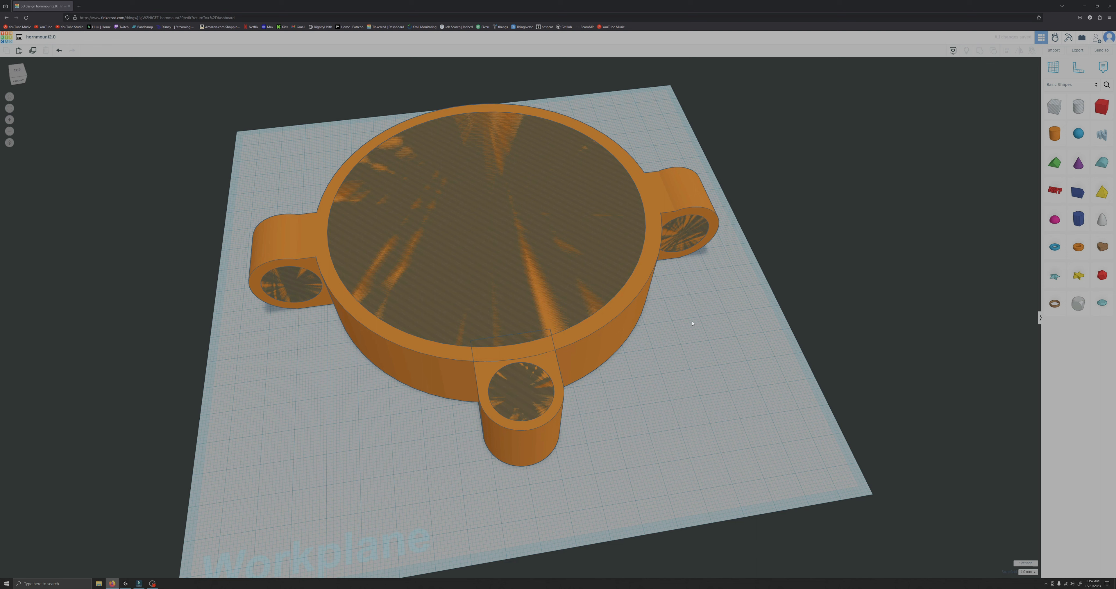
Step: Group the merged ring body with the front lug's solid, keeping the hole cylinders separate
click(600, 340)
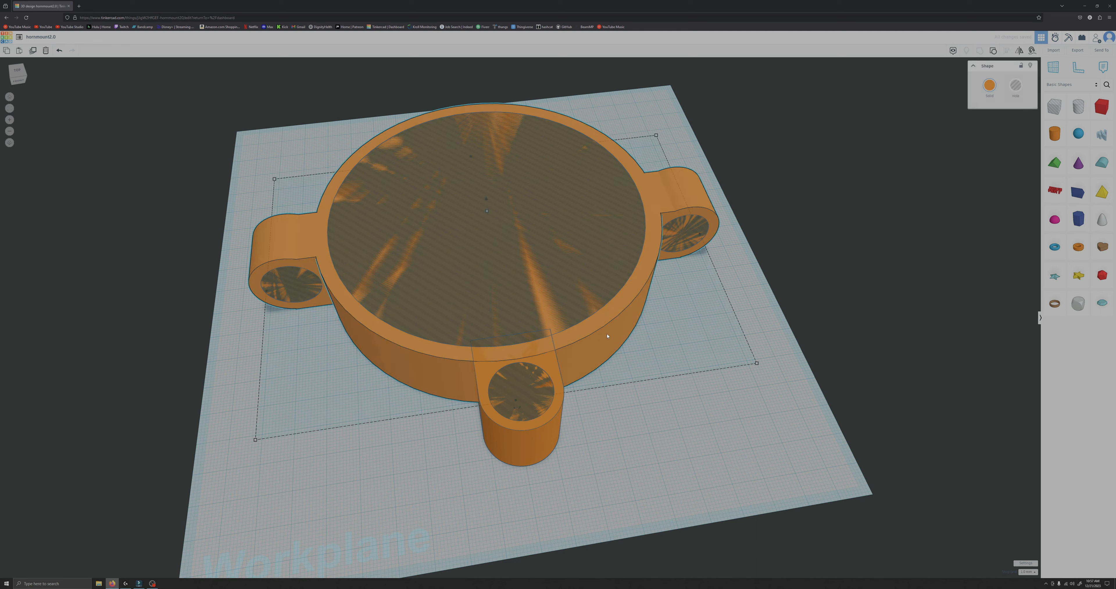
shift+click(552, 365)
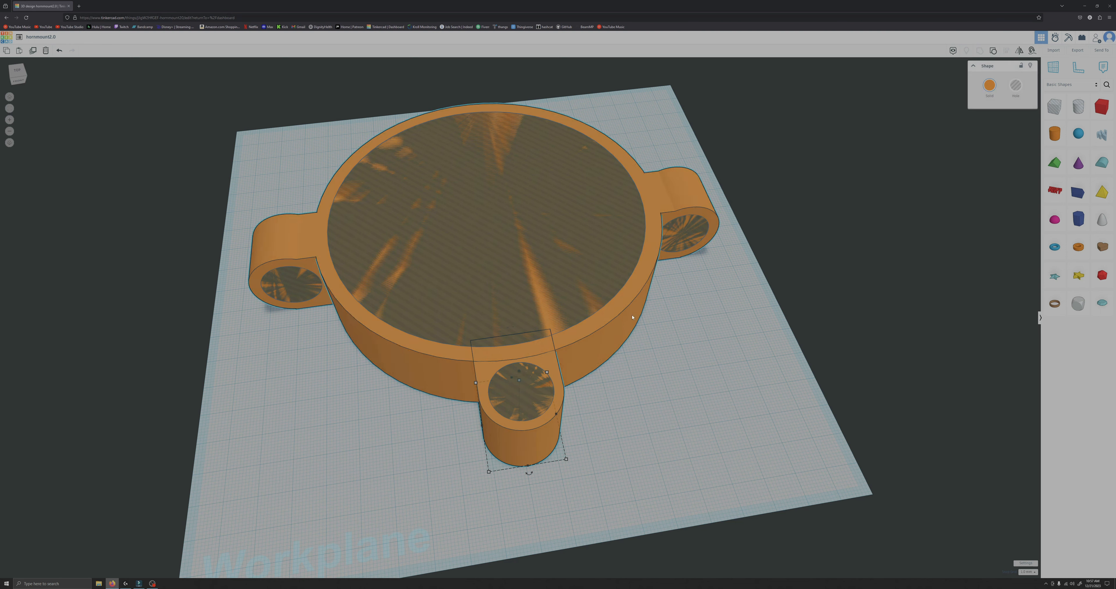
click(981, 52)
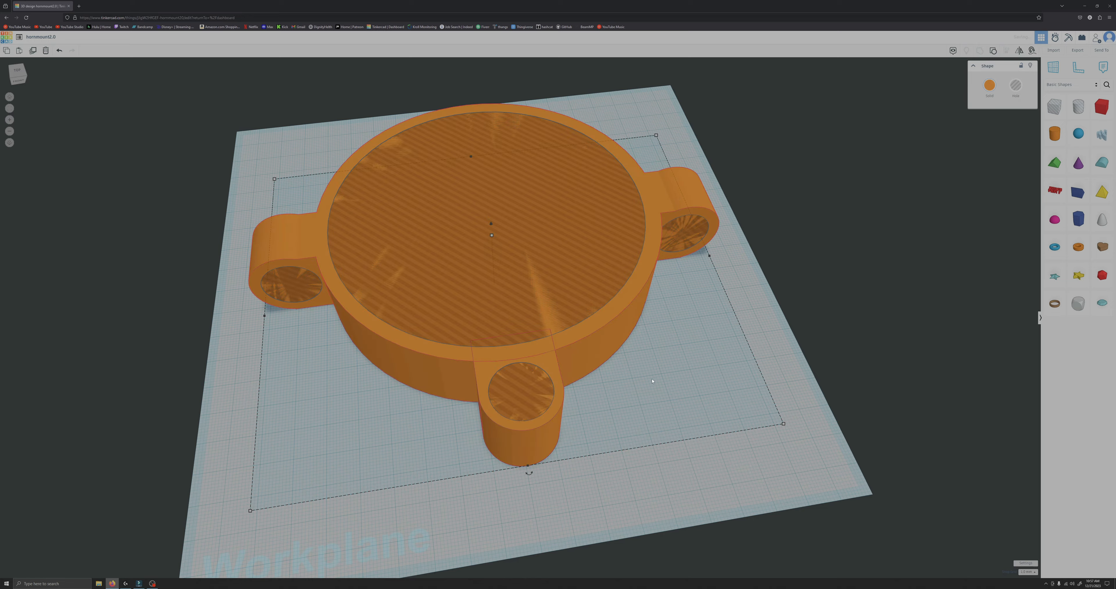
Step: Undo the stray last change, and group the complete solid body with all hole cylinders to cut the ring and lug openings
click(617, 358)
drag(617, 358, 516, 368)
key(ctrl+z)
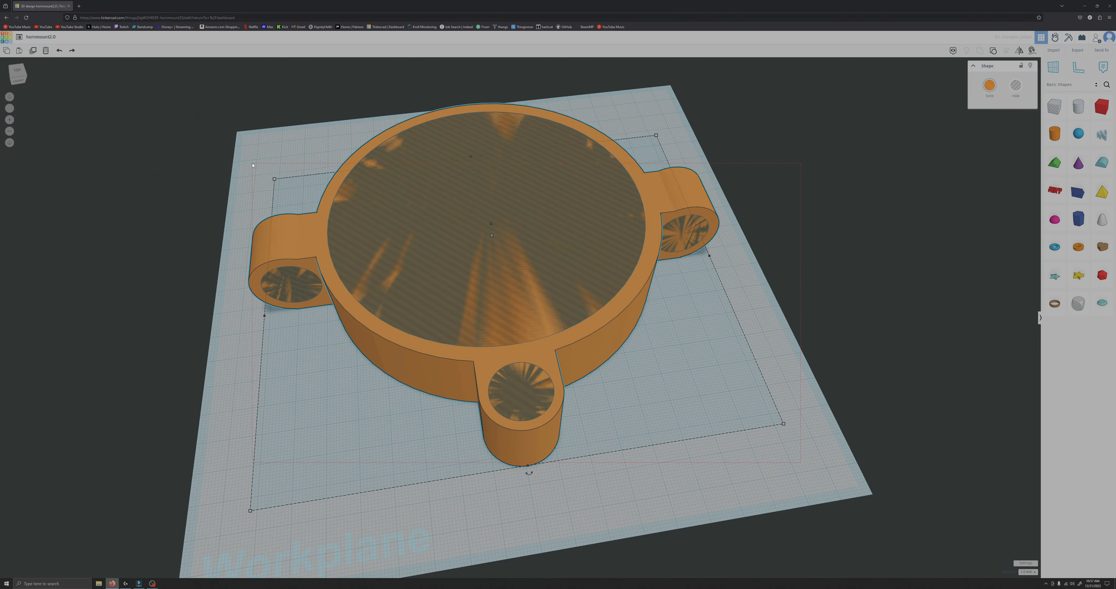
drag(252, 165, 252, 165)
click(980, 50)
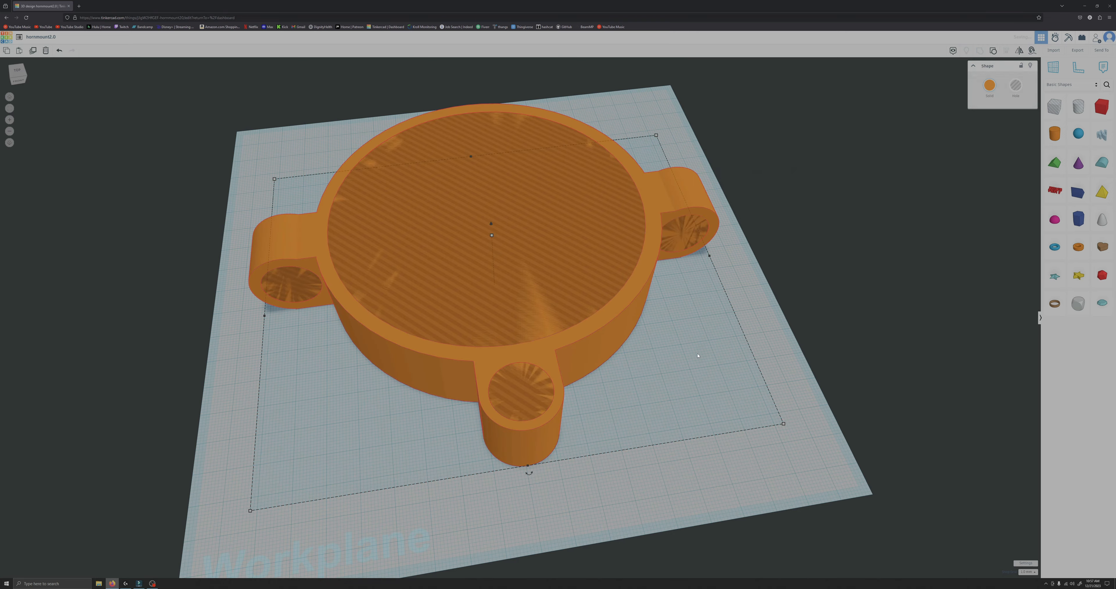
click(678, 375)
right_drag(677, 376, 735, 258)
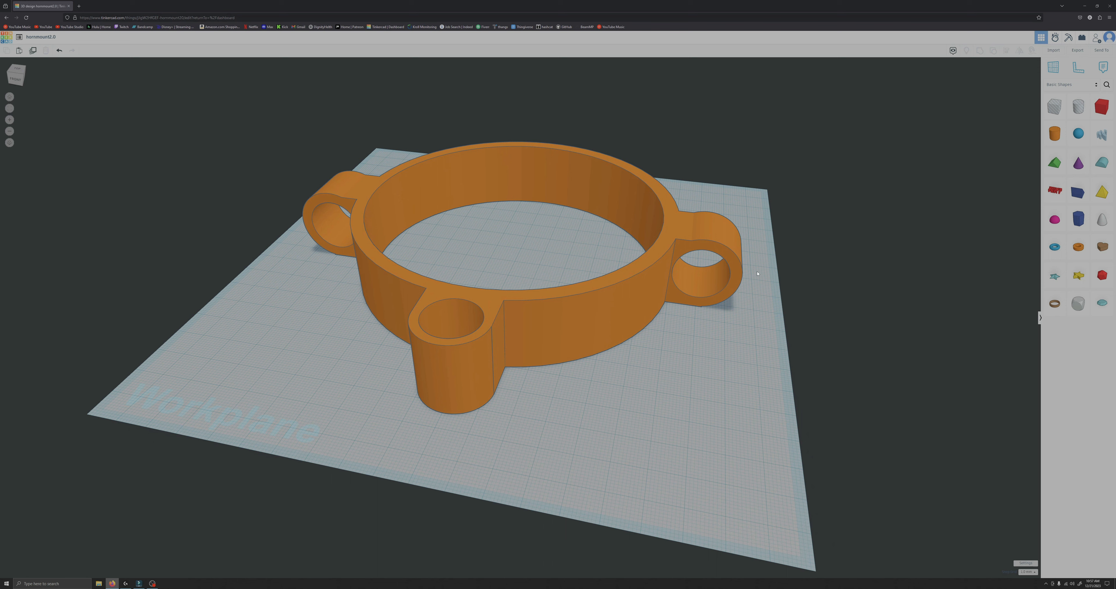
click(361, 210)
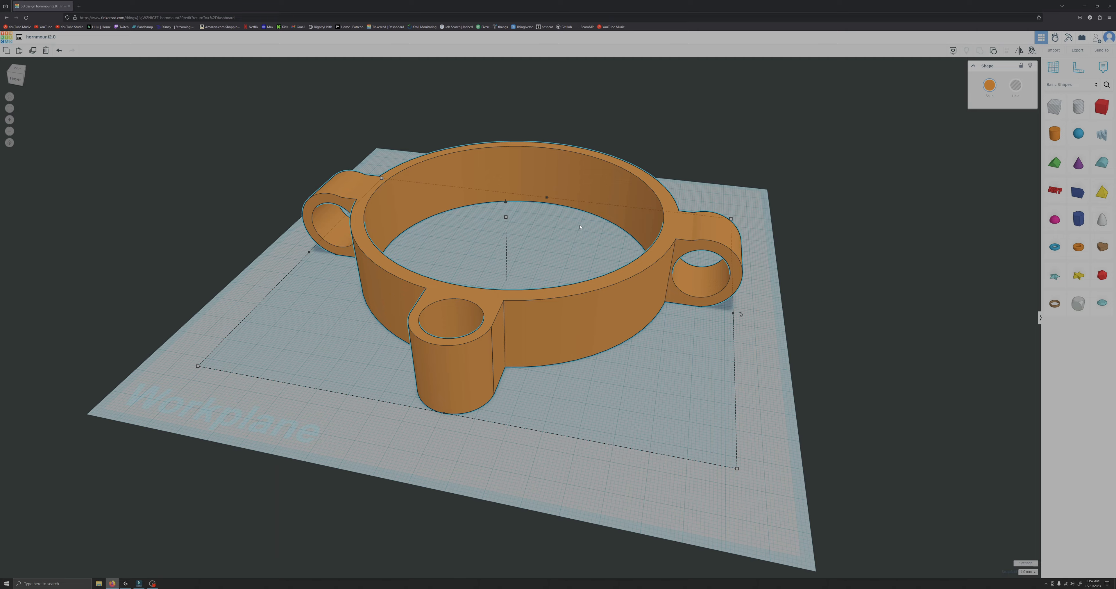
right_drag(742, 186, 707, 143)
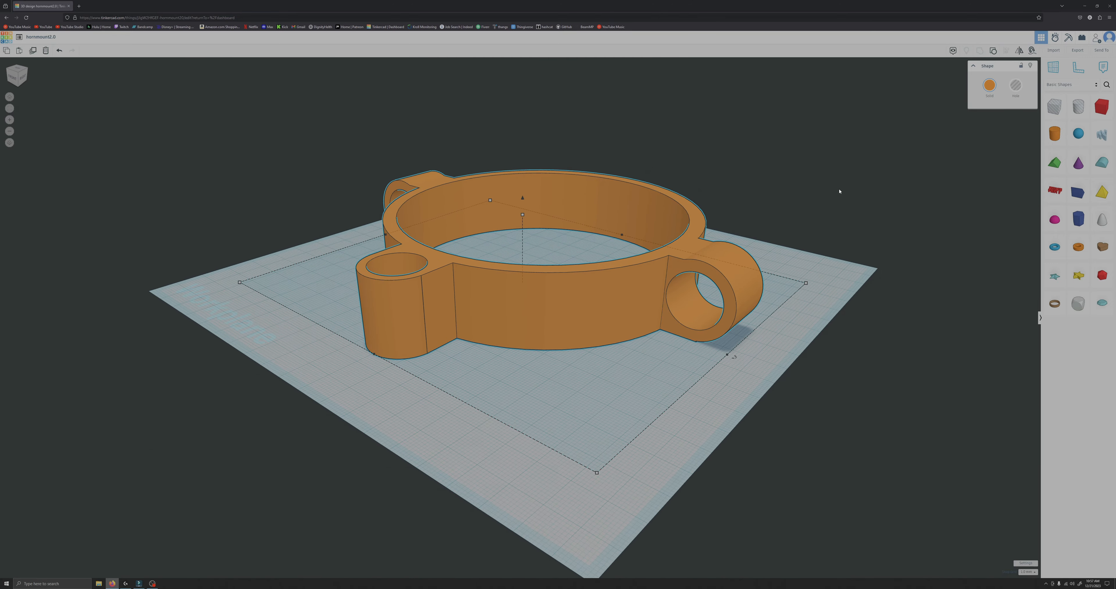